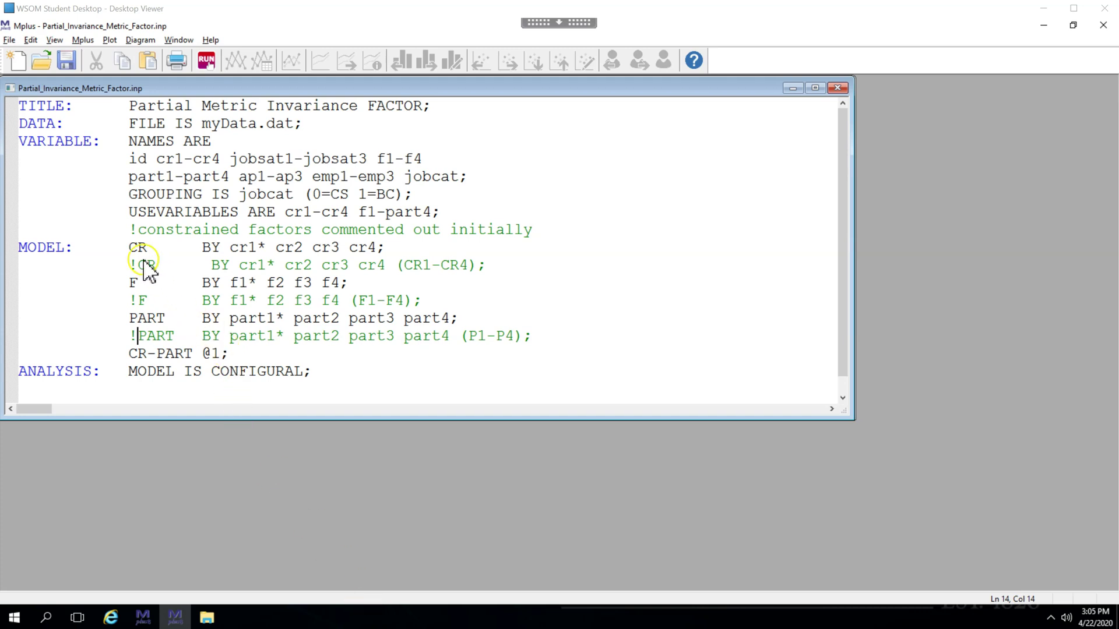
Step: Review the free and constrained CR and PART loading lines and the CONFIGURAL model type
{"action": "left_click_drag", "start_coordinate": [130, 266], "coordinate": [489, 266]}
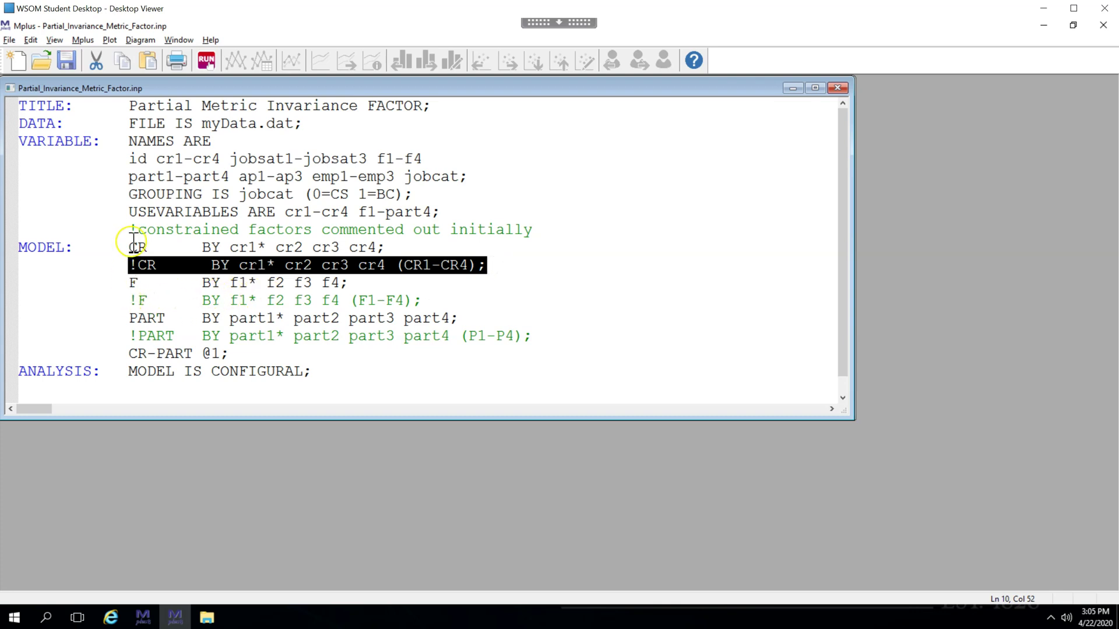
{"action": "left_click_drag", "start_coordinate": [128, 245], "coordinate": [478, 266]}
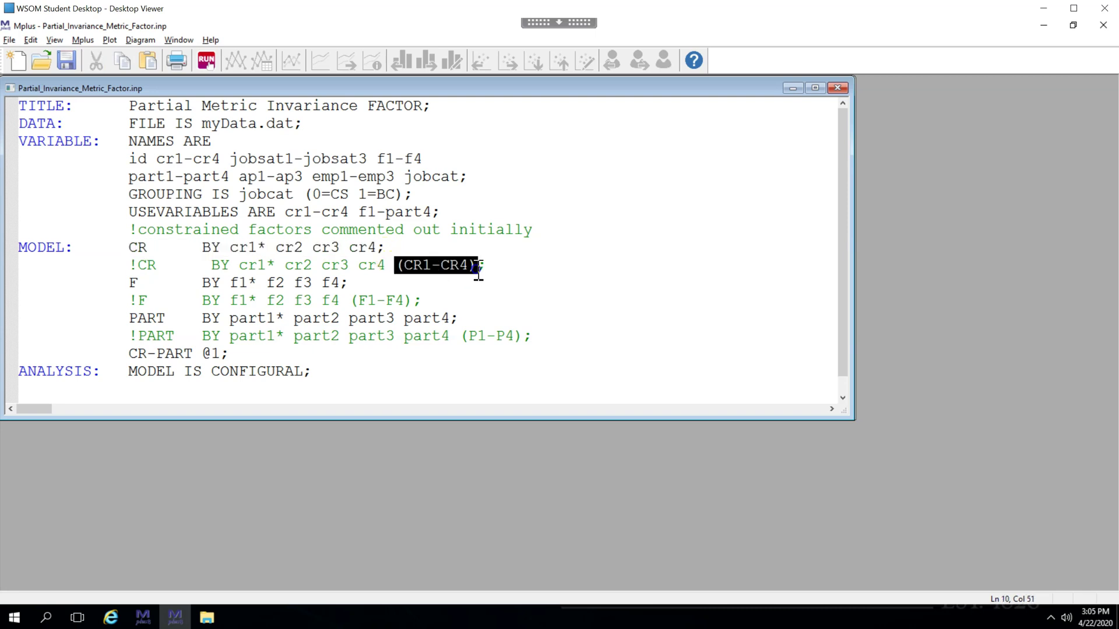
{"action": "left_click", "coordinate": [289, 371]}
{"action": "double_click", "coordinate": [290, 372]}
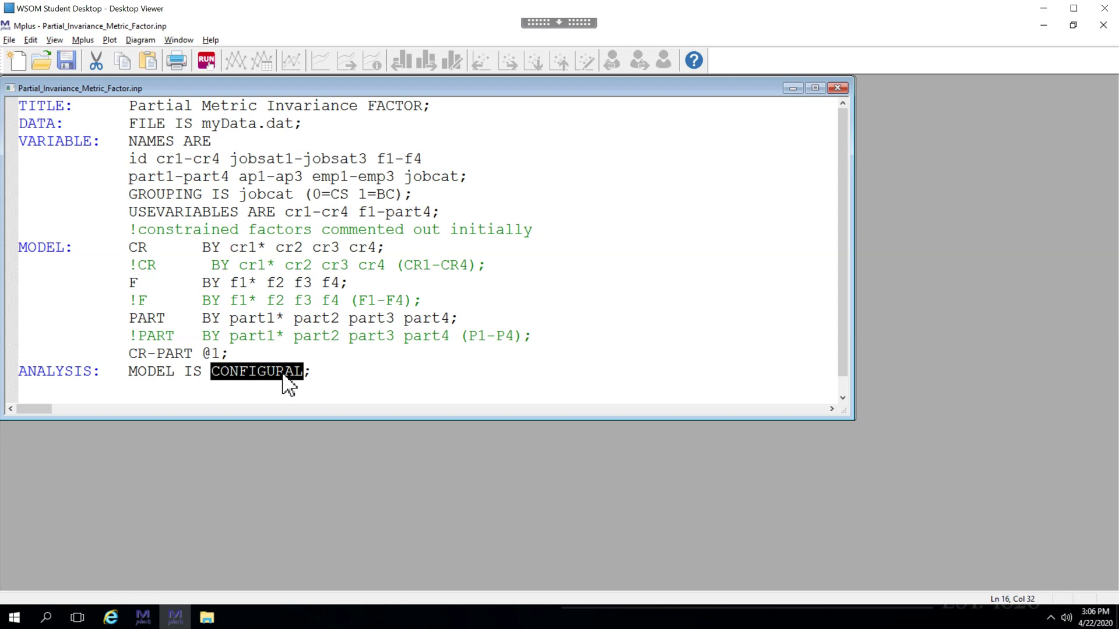
{"action": "left_click", "coordinate": [281, 353]}
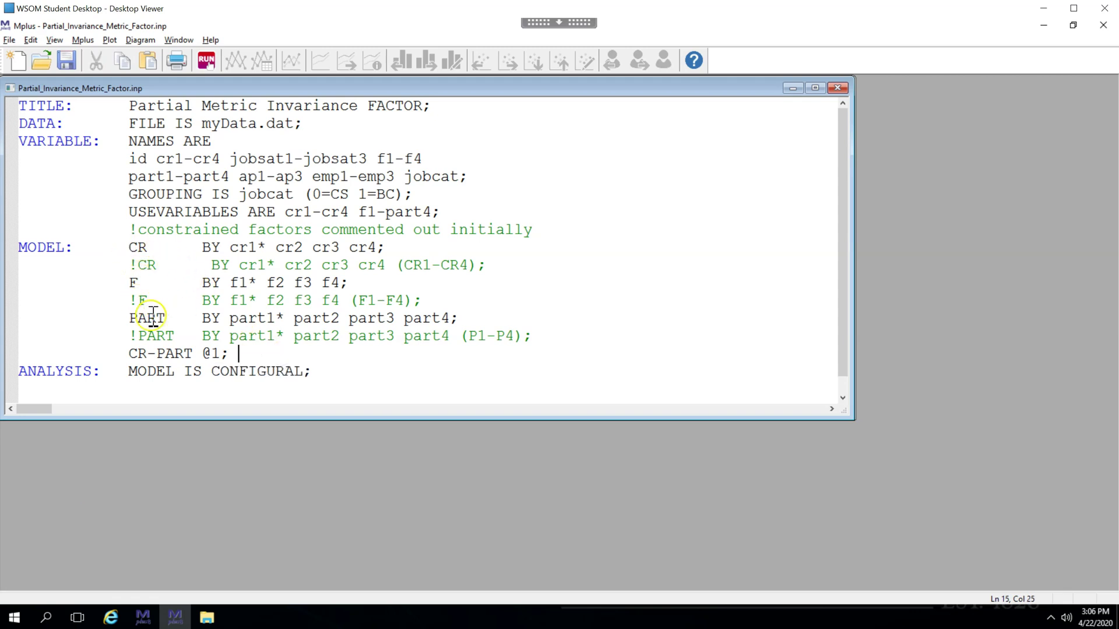
{"action": "left_click_drag", "start_coordinate": [139, 318], "coordinate": [441, 318]}
{"action": "left_click_drag", "start_coordinate": [235, 335], "coordinate": [512, 335]}
{"action": "left_click", "coordinate": [497, 320]}
Step: Run the configural model and copy its chi-square value 233.701 from Model Fit Information
{"action": "key", "text": "alt+r"}
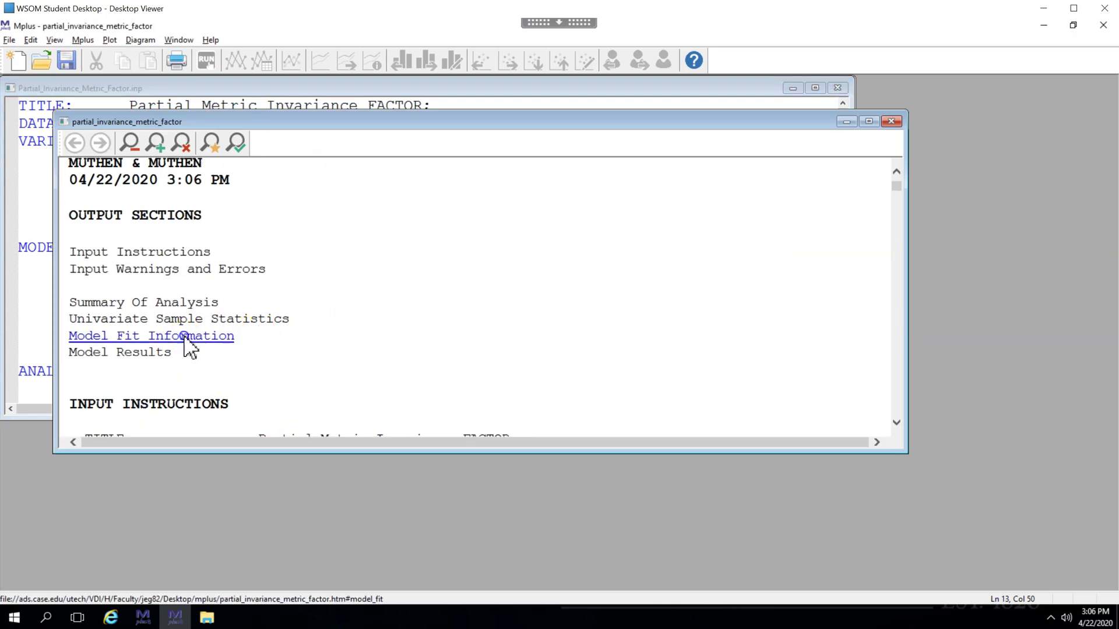
{"action": "left_click", "coordinate": [184, 335]}
{"action": "scroll", "coordinate": [352, 340], "scroll_direction": "down", "scroll_amount": 3}
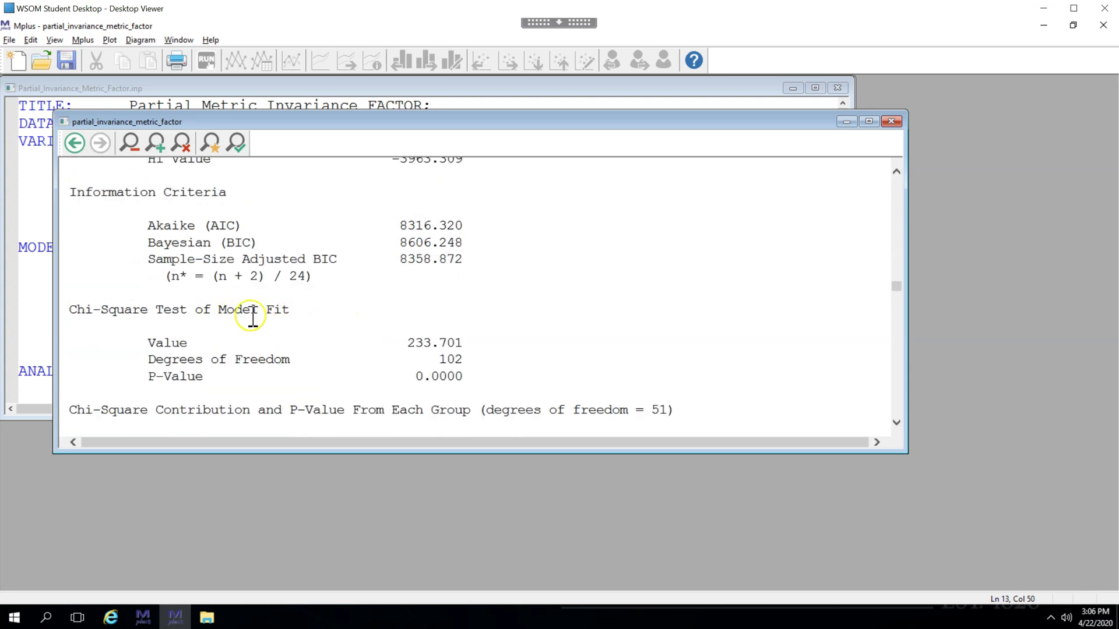
{"action": "left_click_drag", "start_coordinate": [408, 344], "coordinate": [464, 345]}
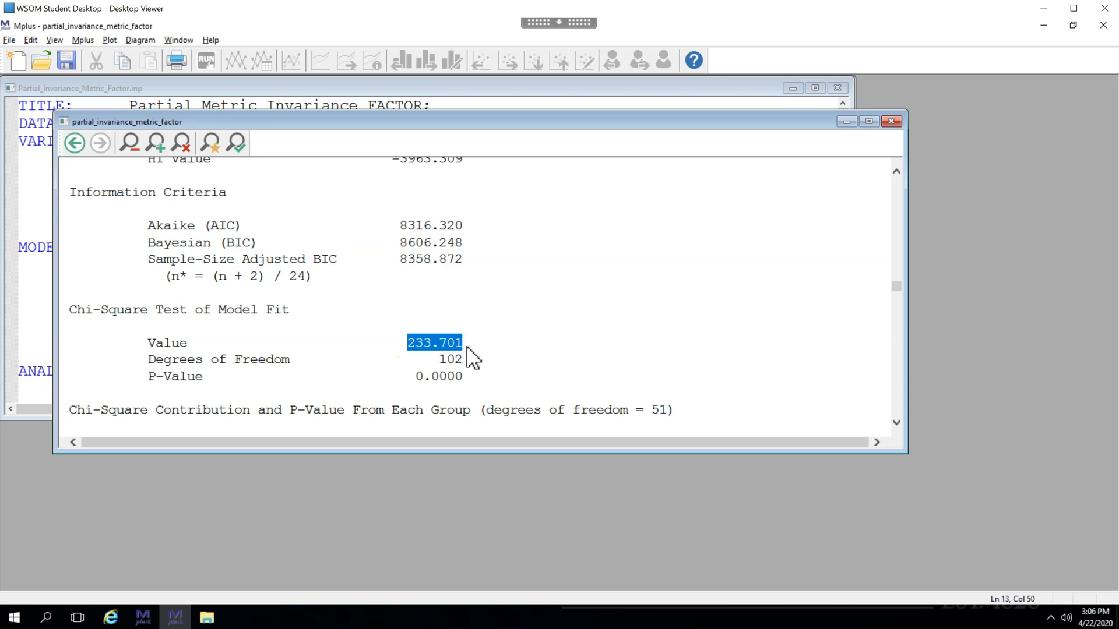
{"action": "key", "text": "ctrl+c"}
{"action": "key", "text": "alt+Tab"}
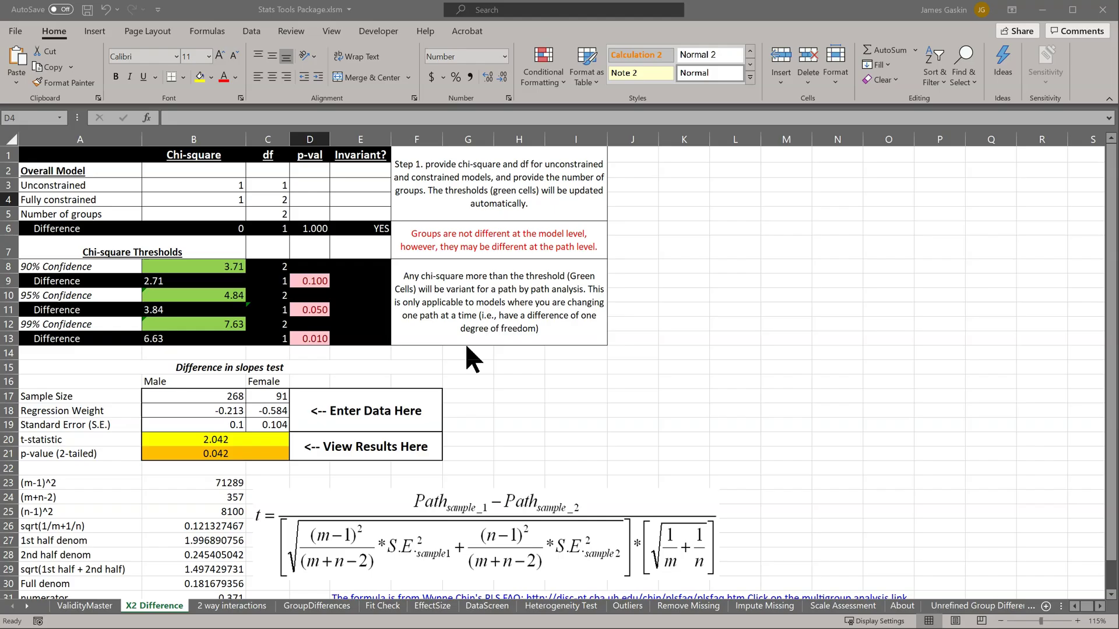
Step: Enter the unconstrained chi-square 233.701 in B3 and df 102 in C3
{"action": "left_click", "coordinate": [224, 186]}
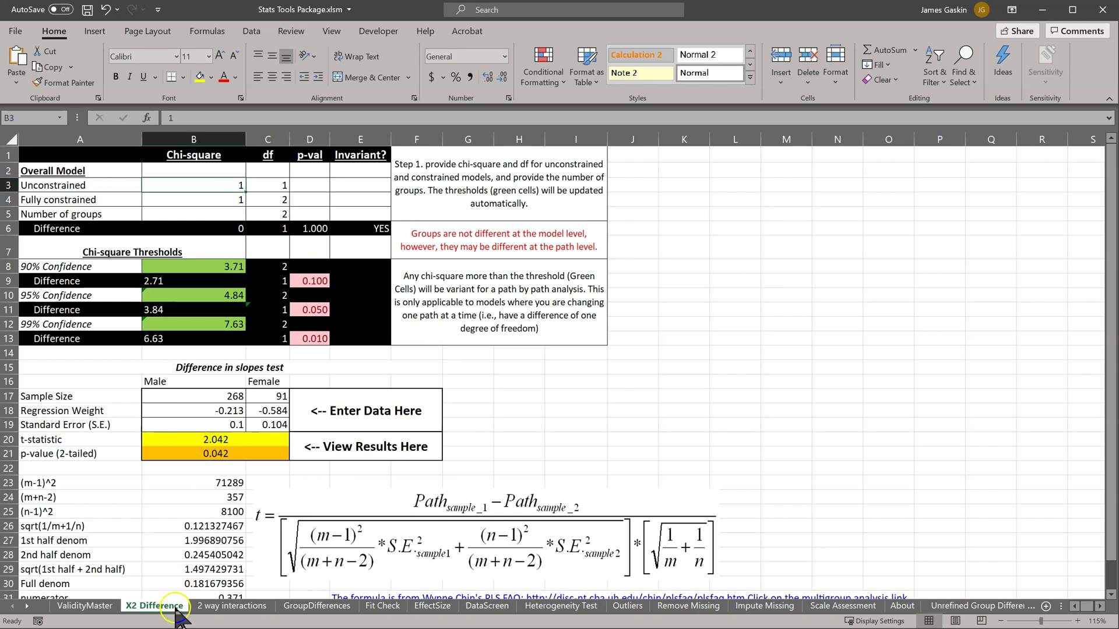
{"action": "key", "text": "ctrl+v"}
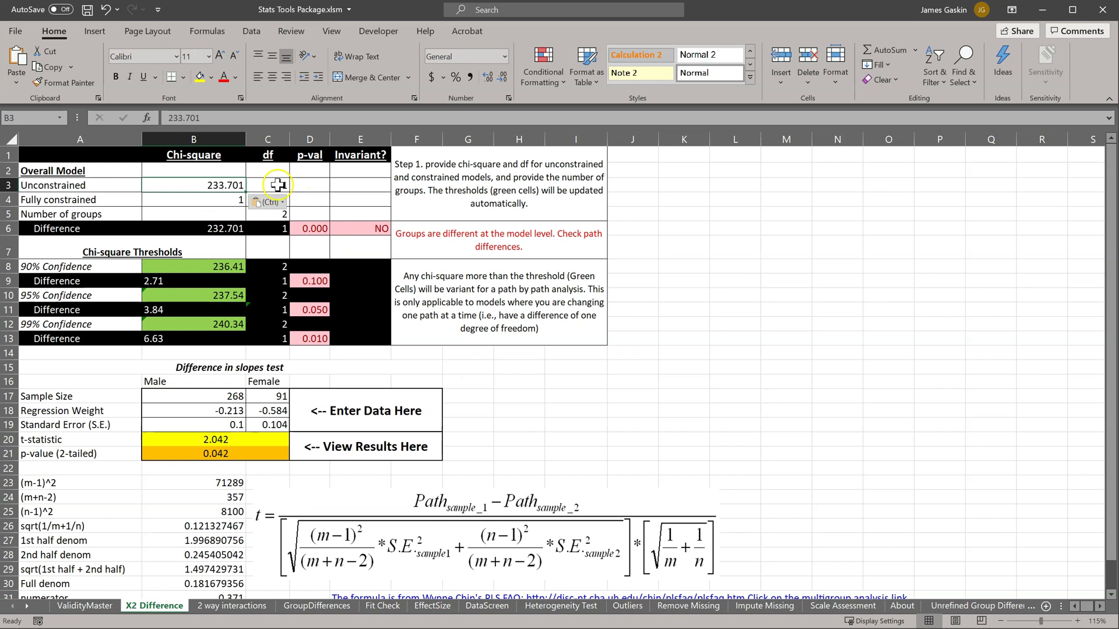
{"action": "left_click", "coordinate": [274, 186]}
{"action": "type", "text": "102"}
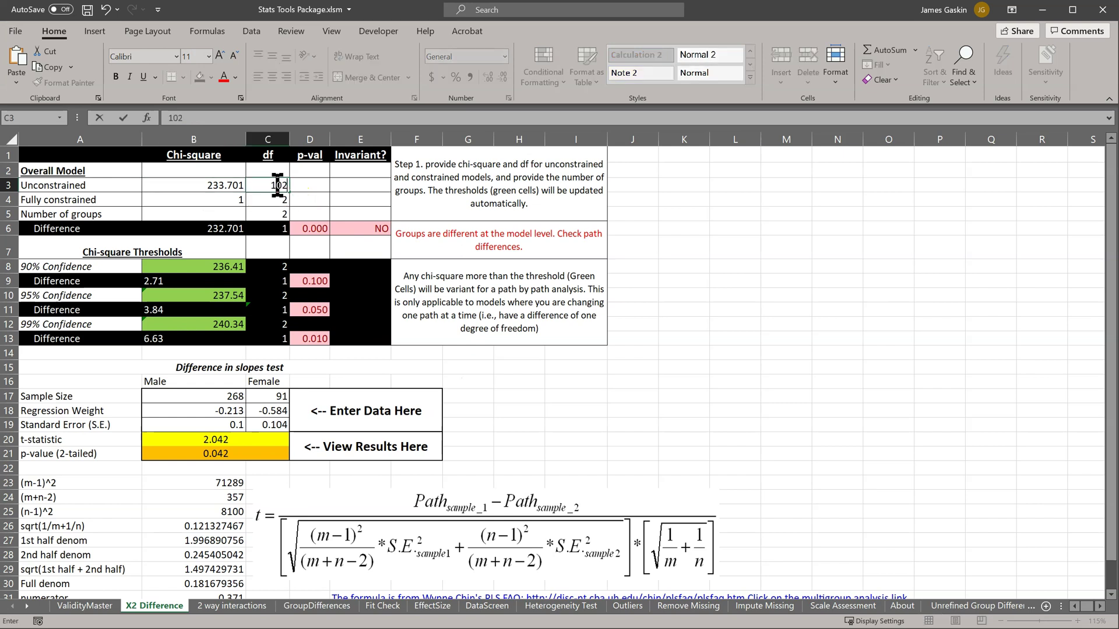
{"action": "key", "text": "Return"}
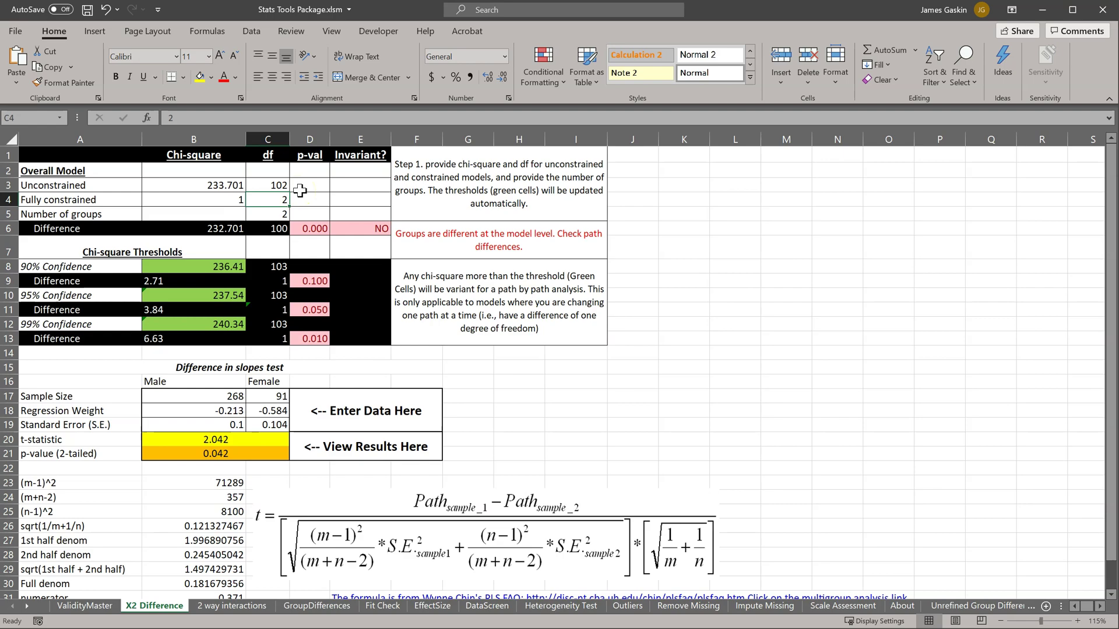
{"action": "key", "text": "alt+Tab"}
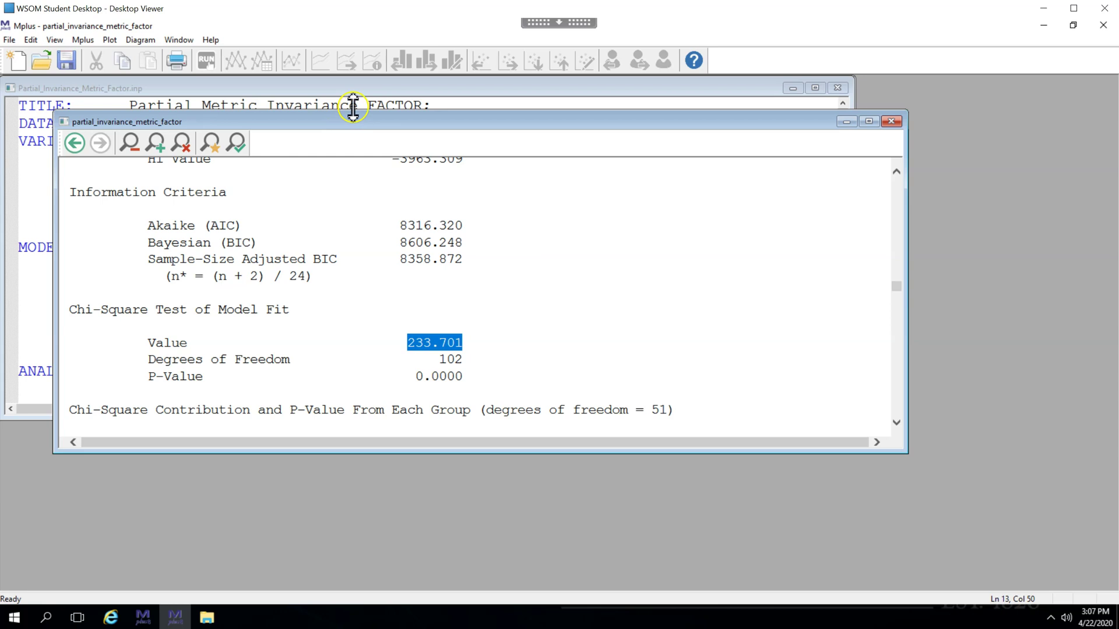
Step: Comment out the free CR, F and PART lines and activate their equality-constrained lines
{"action": "left_click", "coordinate": [365, 90]}
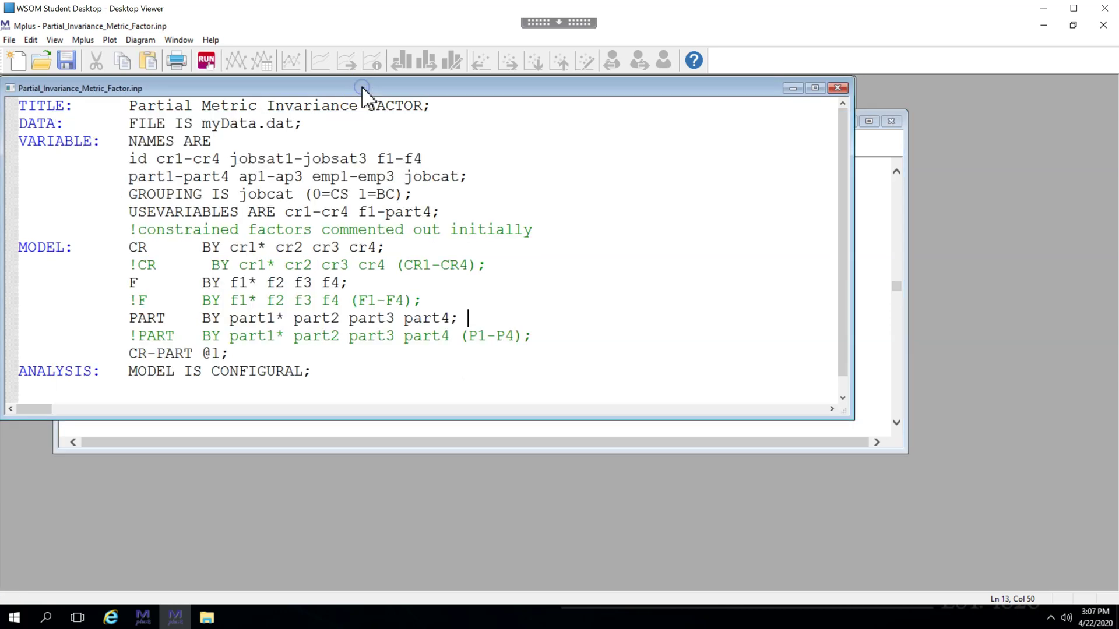
{"action": "left_click", "coordinate": [130, 249]}
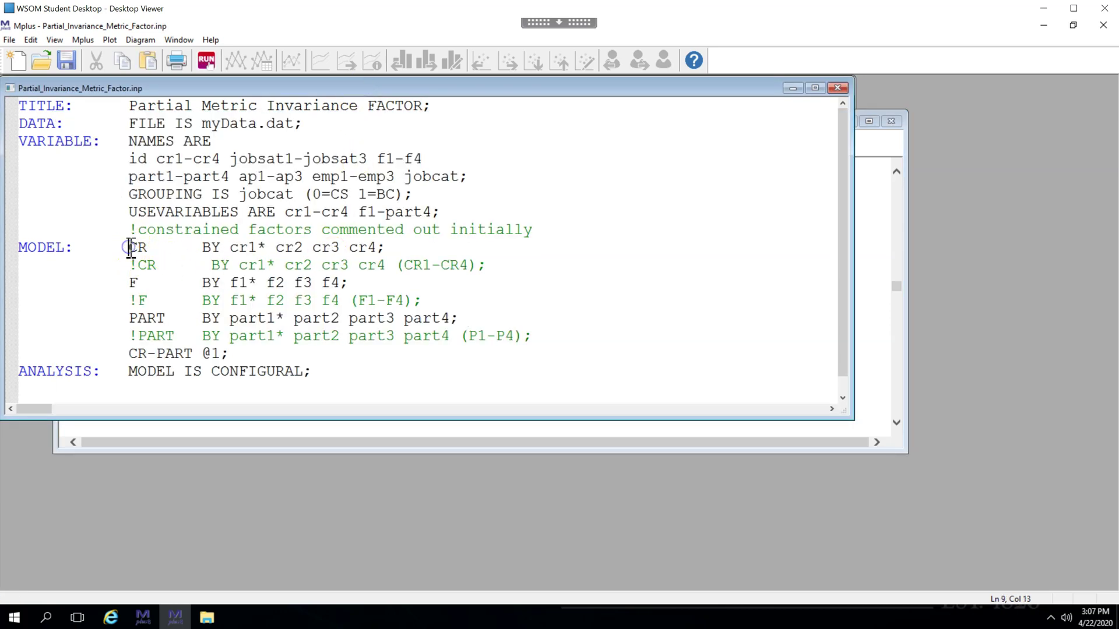
{"action": "type", "text": "!CR"}
{"action": "key", "text": "Down"}
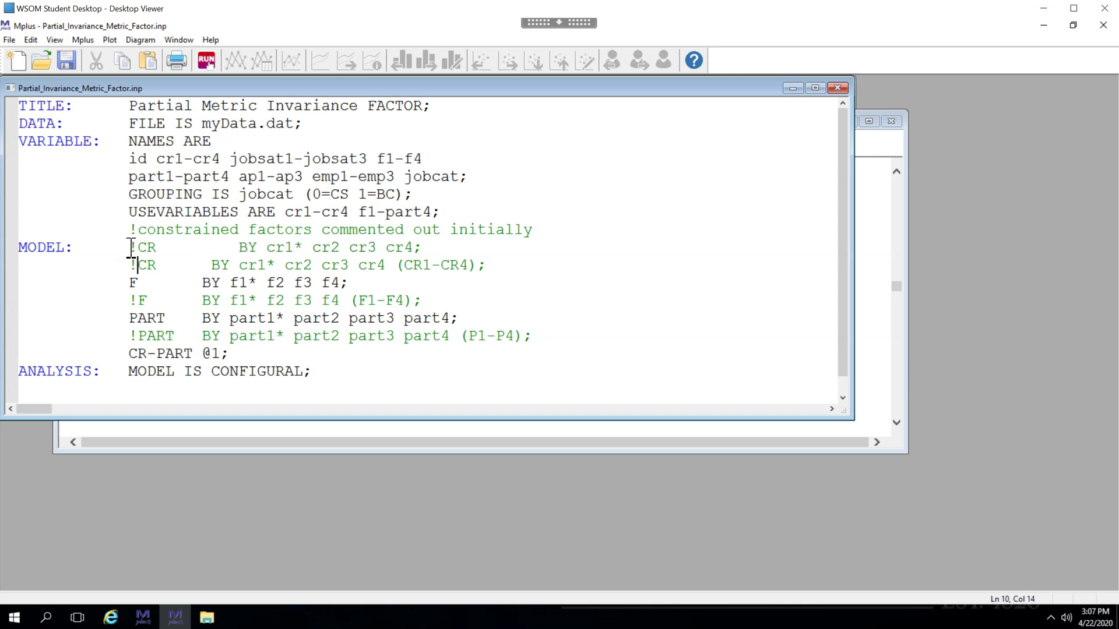
{"action": "key", "text": "BackSpace"}
{"action": "key", "text": "Down"}
{"action": "type", "text": "!"}
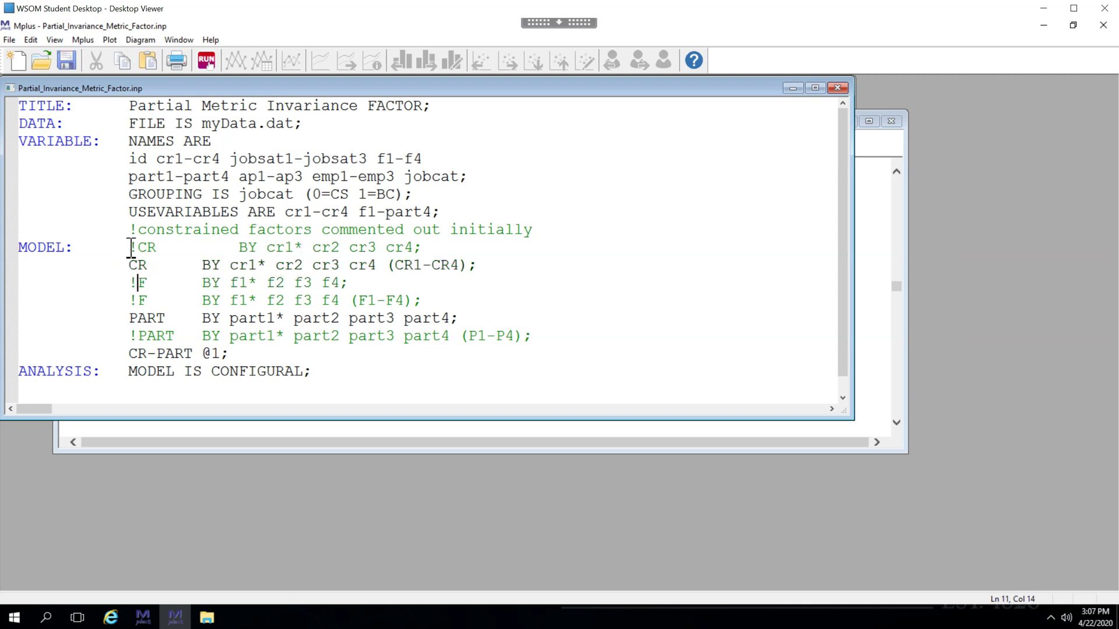
{"action": "key", "text": "Down"}
{"action": "key", "text": "BackSpace"}
{"action": "key", "text": "Down"}
{"action": "type", "text": "!"}
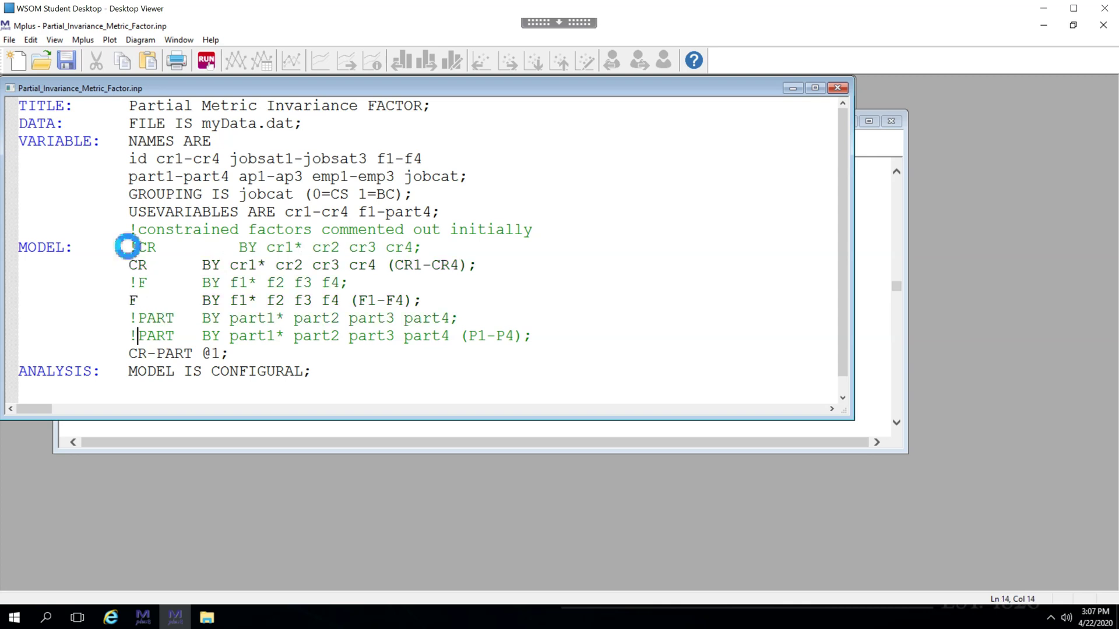
{"action": "key", "text": "Down"}
{"action": "key", "text": "BackSpace"}
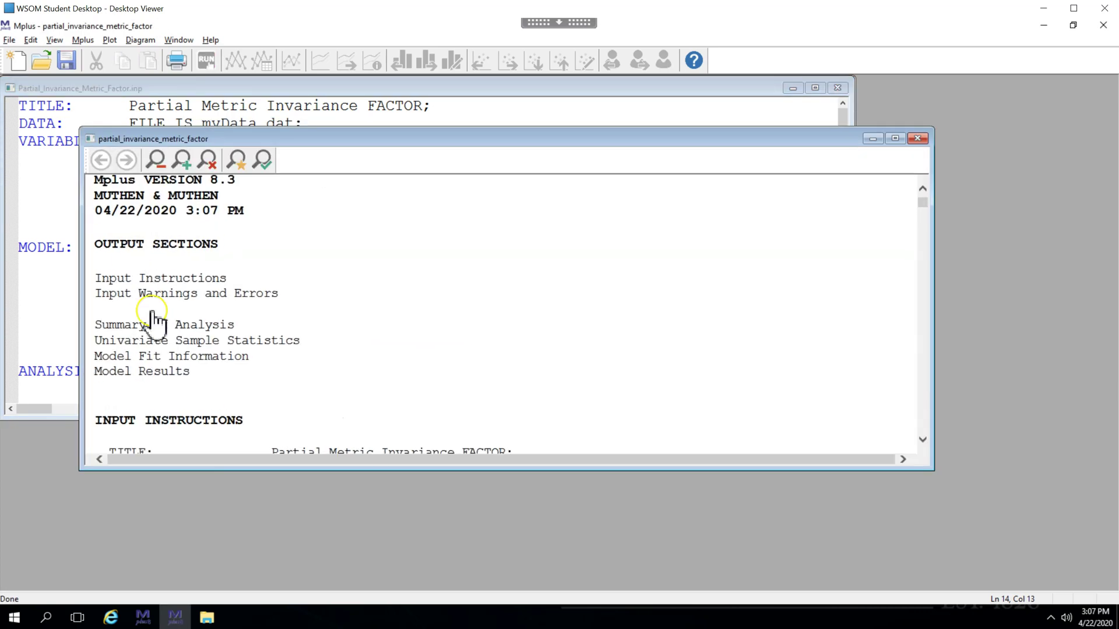
Step: Select the new chi-square value 249.416 in the Model Fit Information output
{"action": "left_click", "coordinate": [167, 354]}
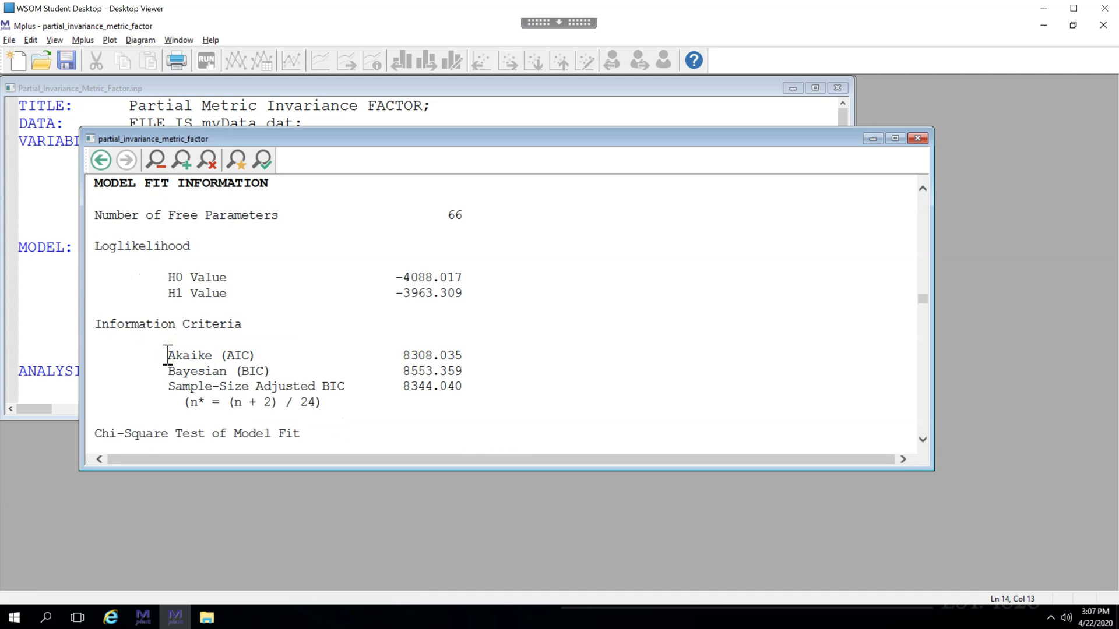
{"action": "scroll", "coordinate": [167, 355], "scroll_direction": "down", "scroll_amount": 2}
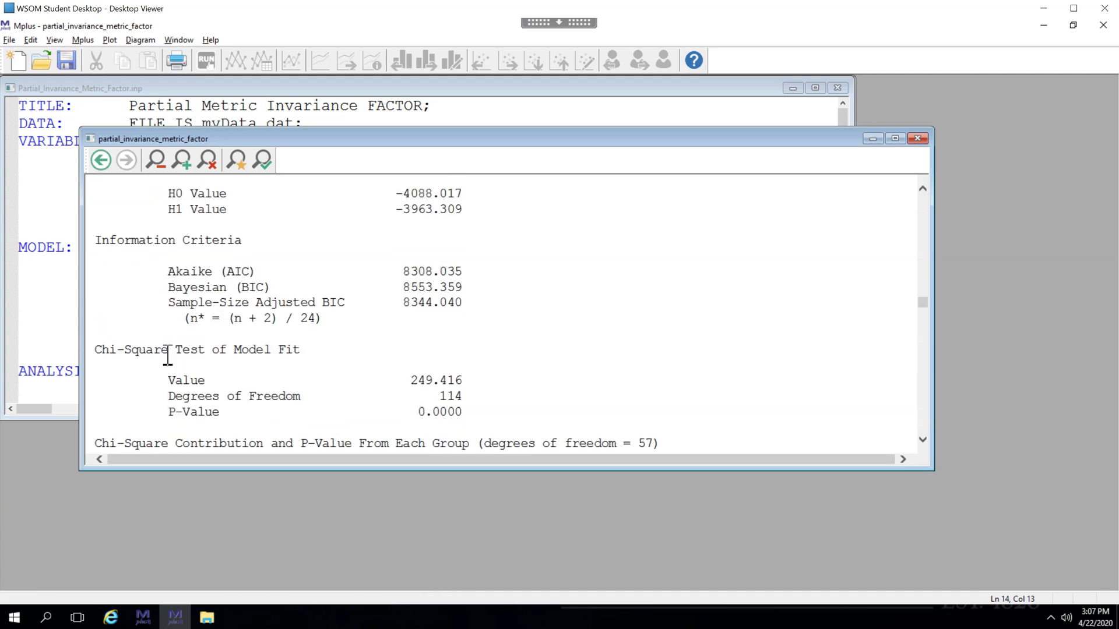
{"action": "left_click", "coordinate": [412, 380]}
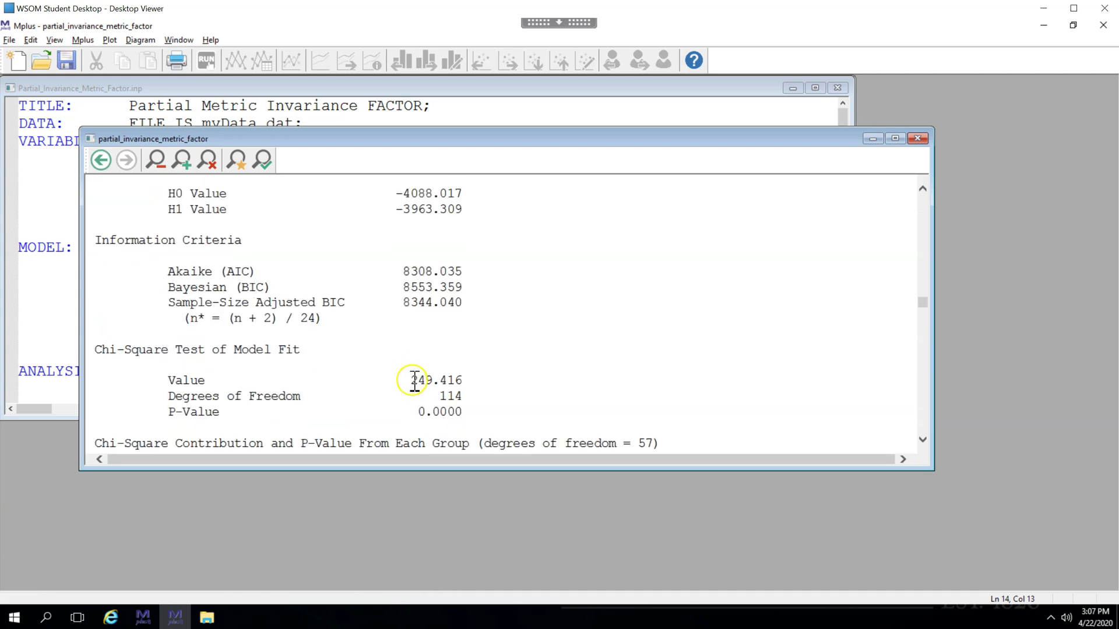
{"action": "double_click", "coordinate": [445, 379]}
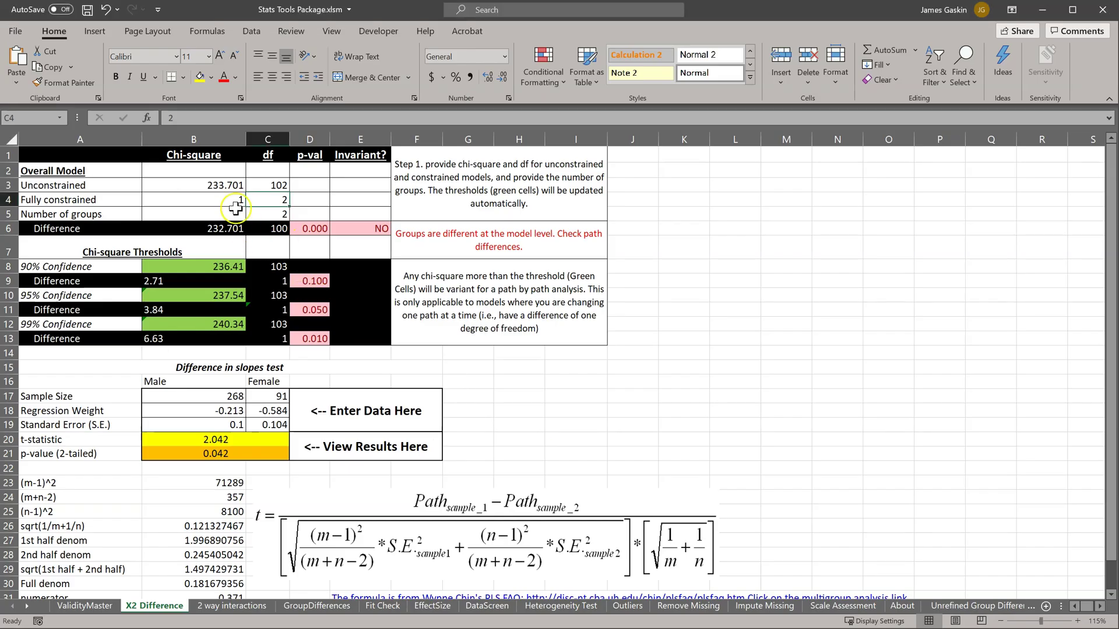
Step: Enter constrained chi-square 249.416 in B4 and df 114 in C4, then check the D6 p-value
{"action": "left_click", "coordinate": [233, 204]}
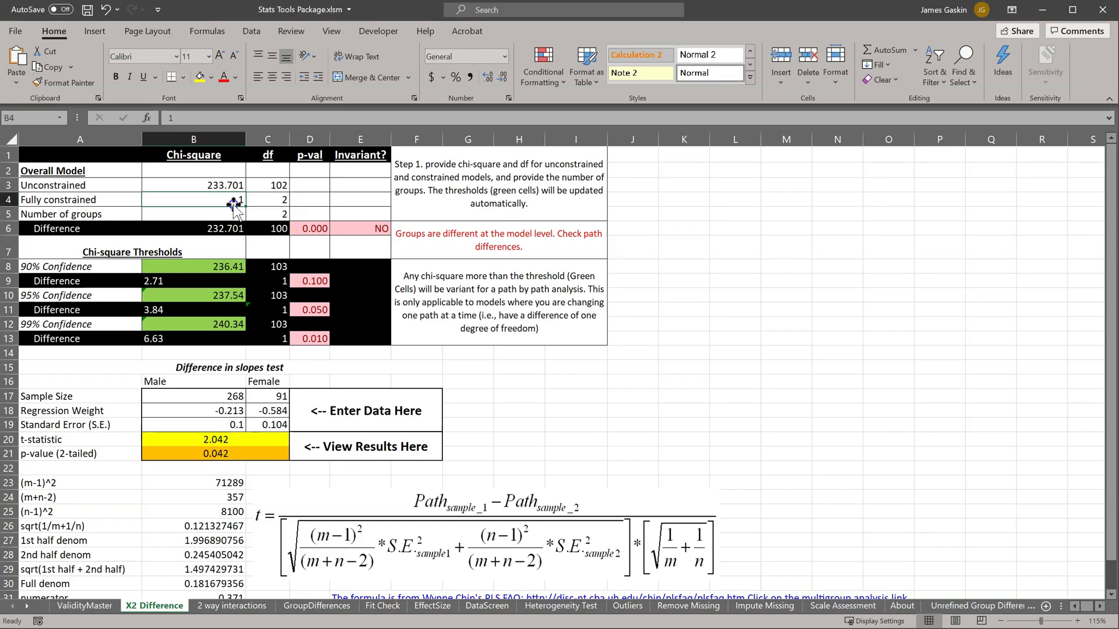
{"action": "type", "text": "249.416"}
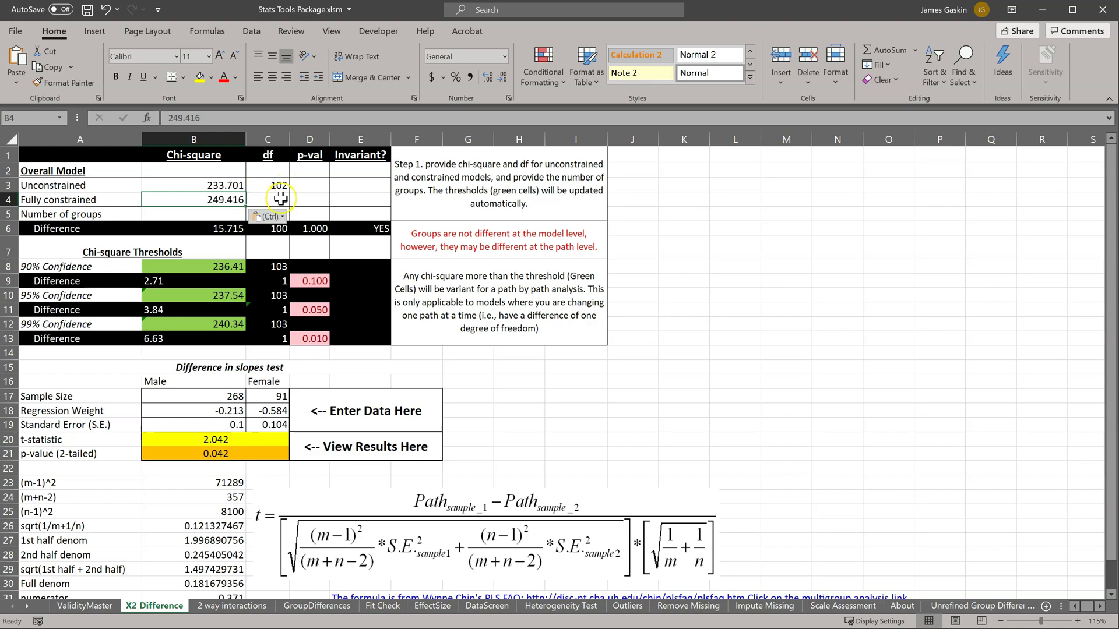
{"action": "key", "text": "alt+Tab"}
{"action": "key", "text": "alt+Tab"}
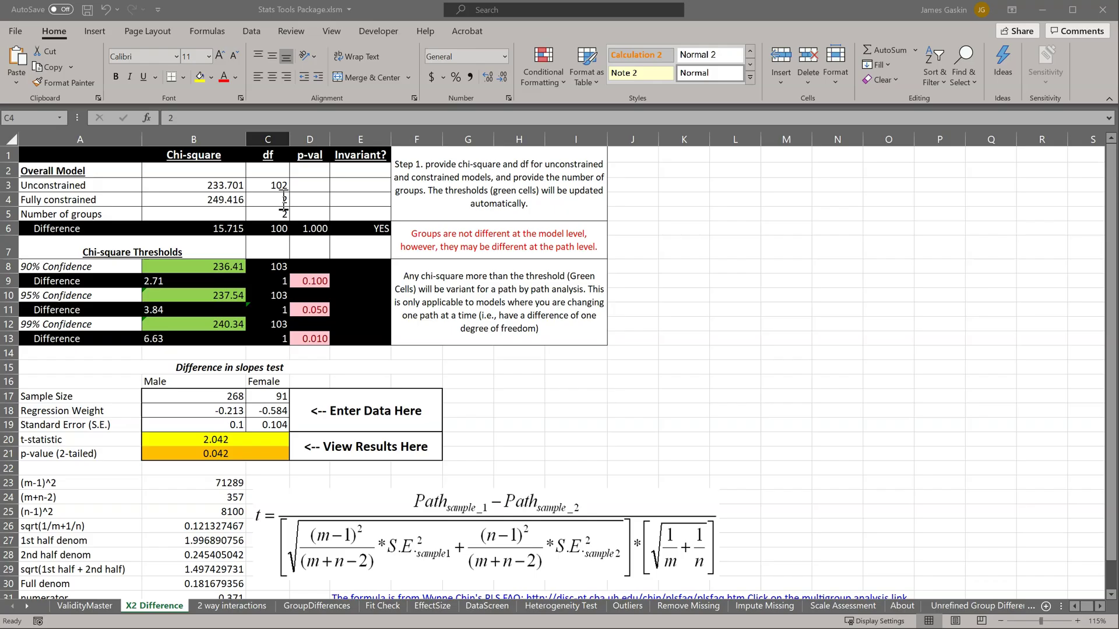
{"action": "left_click", "coordinate": [280, 200]}
{"action": "type", "text": "114"}
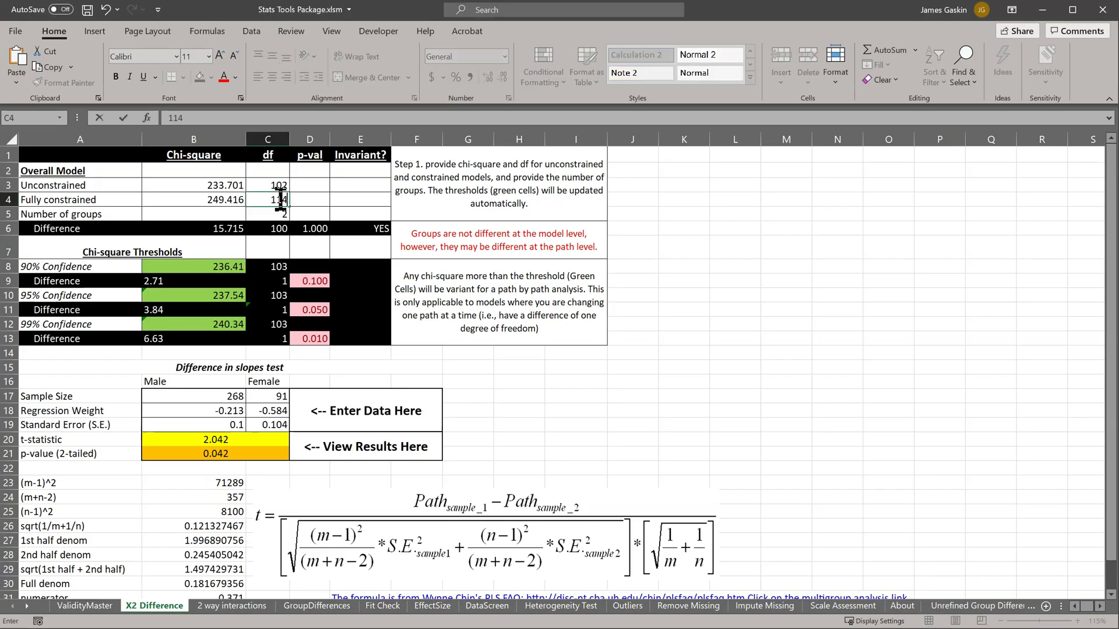
{"action": "key", "text": "Return"}
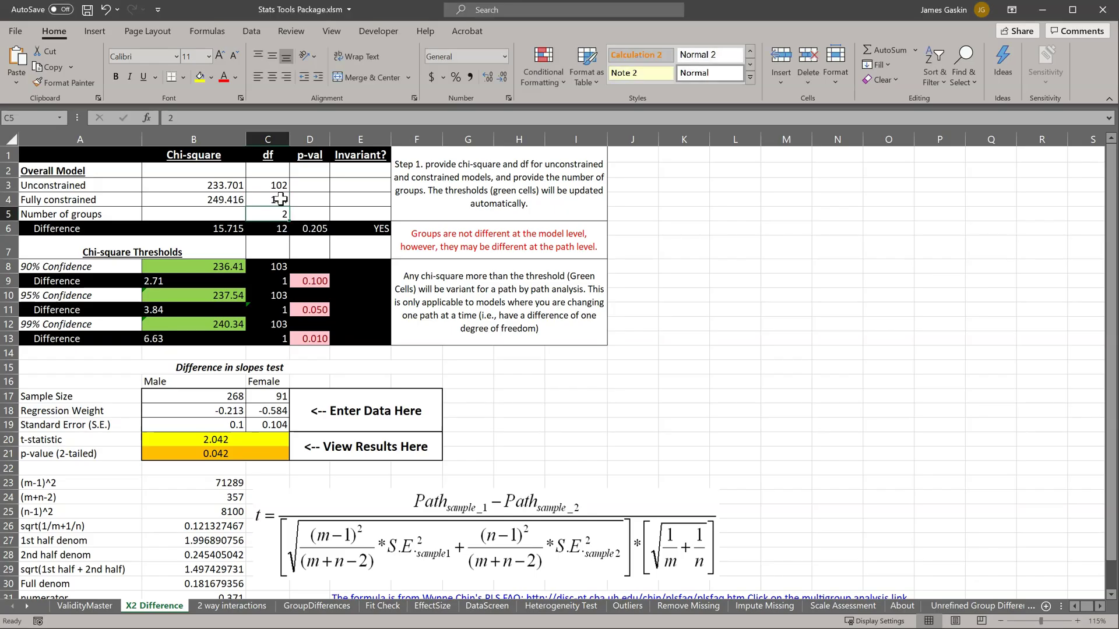
{"action": "left_click", "coordinate": [318, 230]}
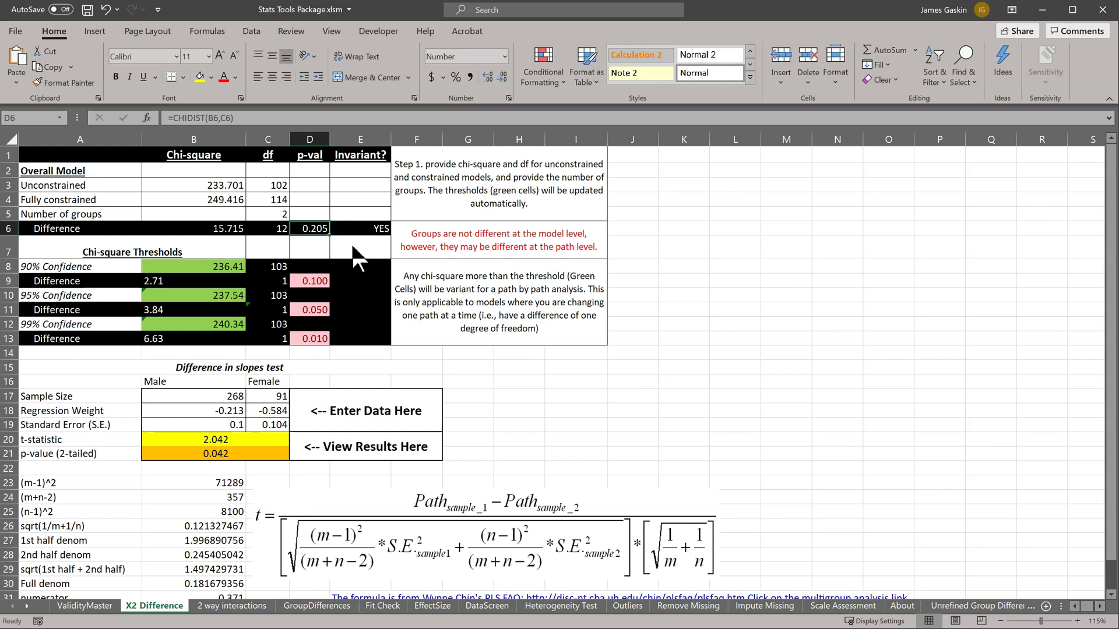
Step: Uncomment the free CR BY line and comment out the constrained (CR1-CR4) line
{"action": "key", "text": "alt+Tab"}
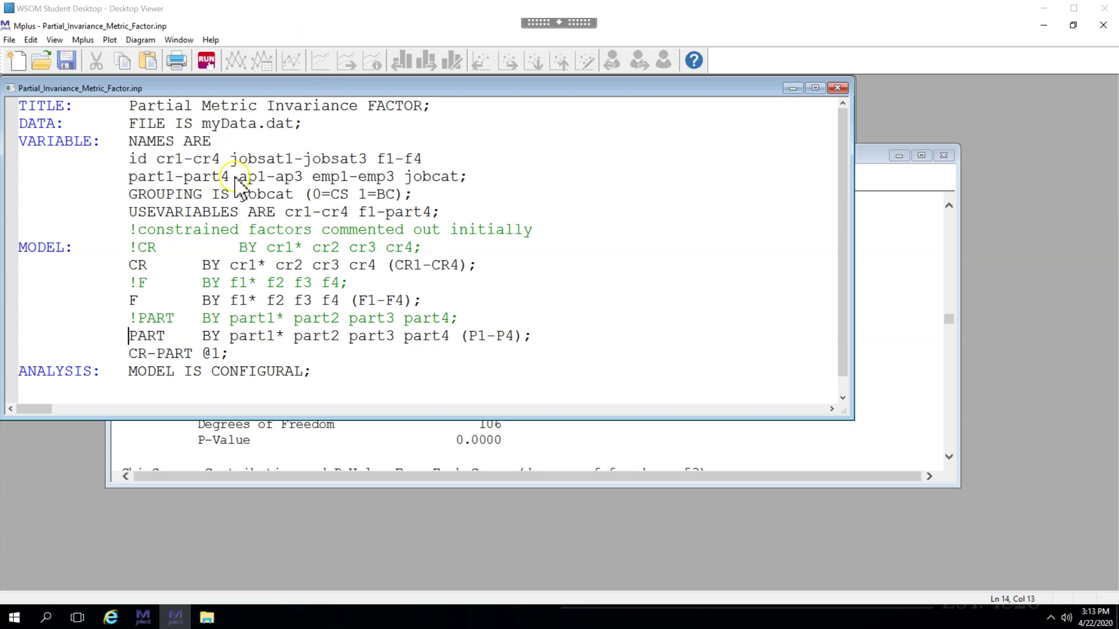
{"action": "left_click", "coordinate": [137, 247]}
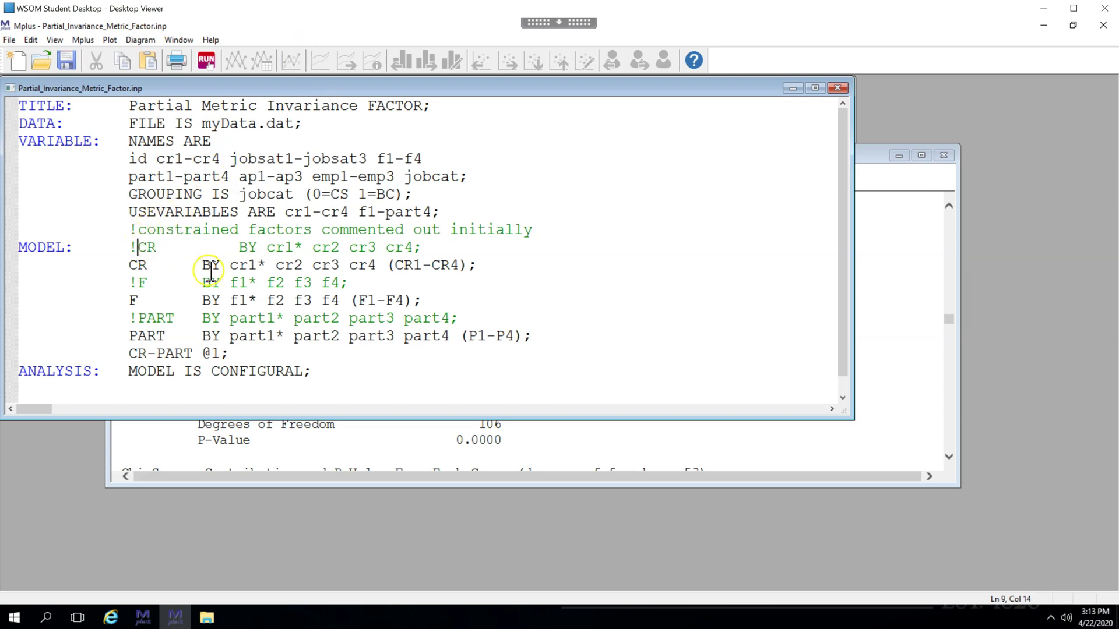
{"action": "key", "text": "BackSpace"}
{"action": "key", "text": "Down"}
{"action": "type", "text": "!"}
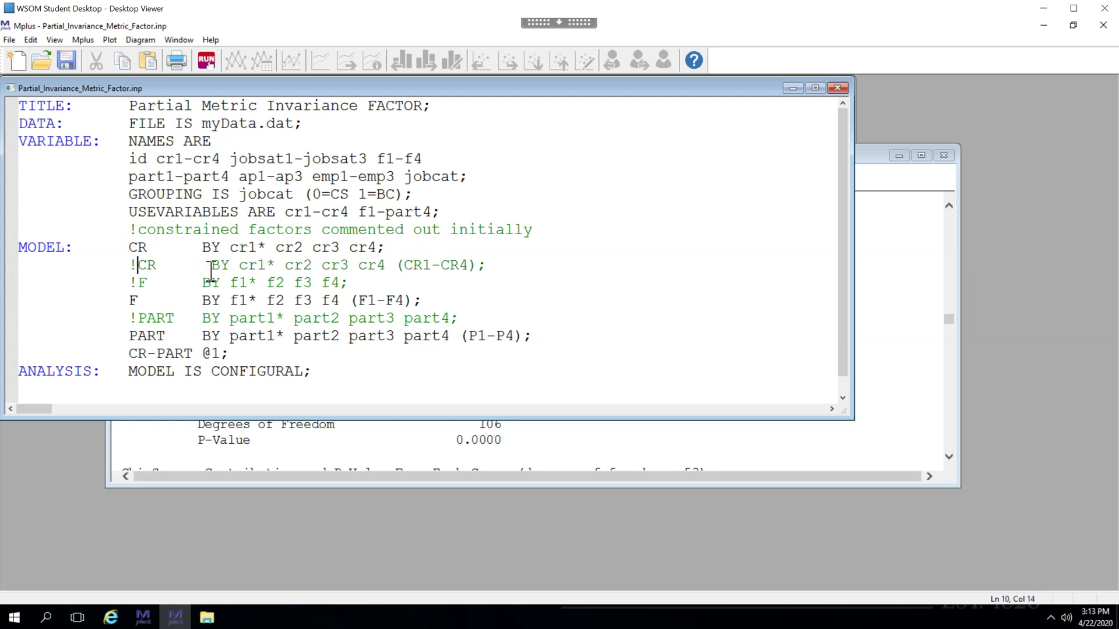
{"action": "left_click", "coordinate": [157, 248]}
Step: Run the CR-freed model and select its chi-square value 245.824
{"action": "key", "text": "alt+r"}
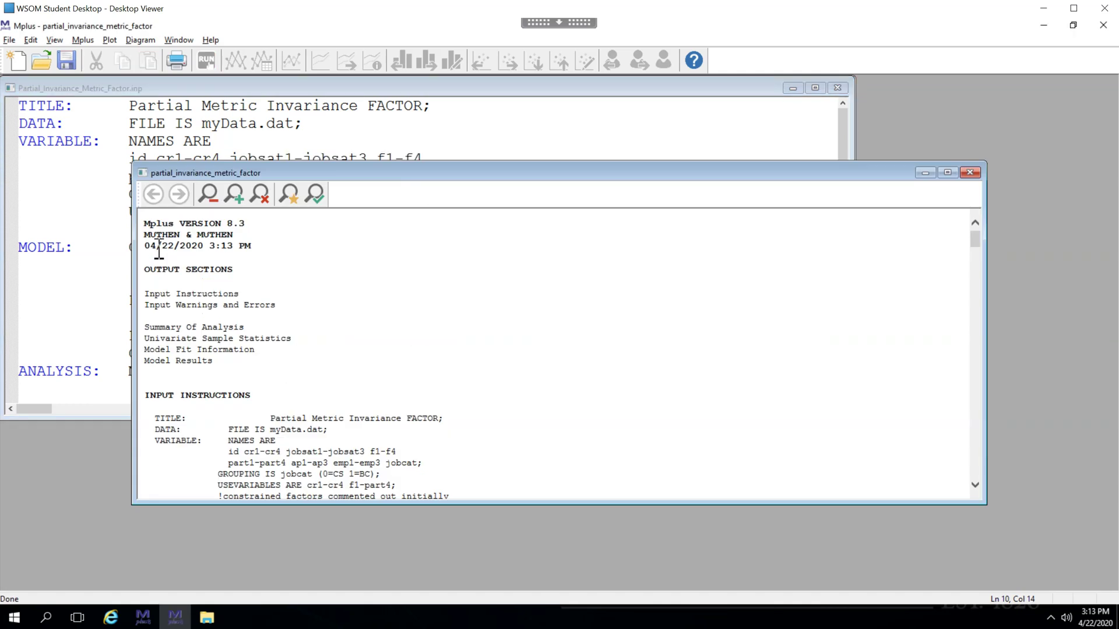
{"action": "scroll", "coordinate": [291, 337], "scroll_direction": "down", "scroll_amount": 1}
{"action": "left_click", "coordinate": [277, 357]}
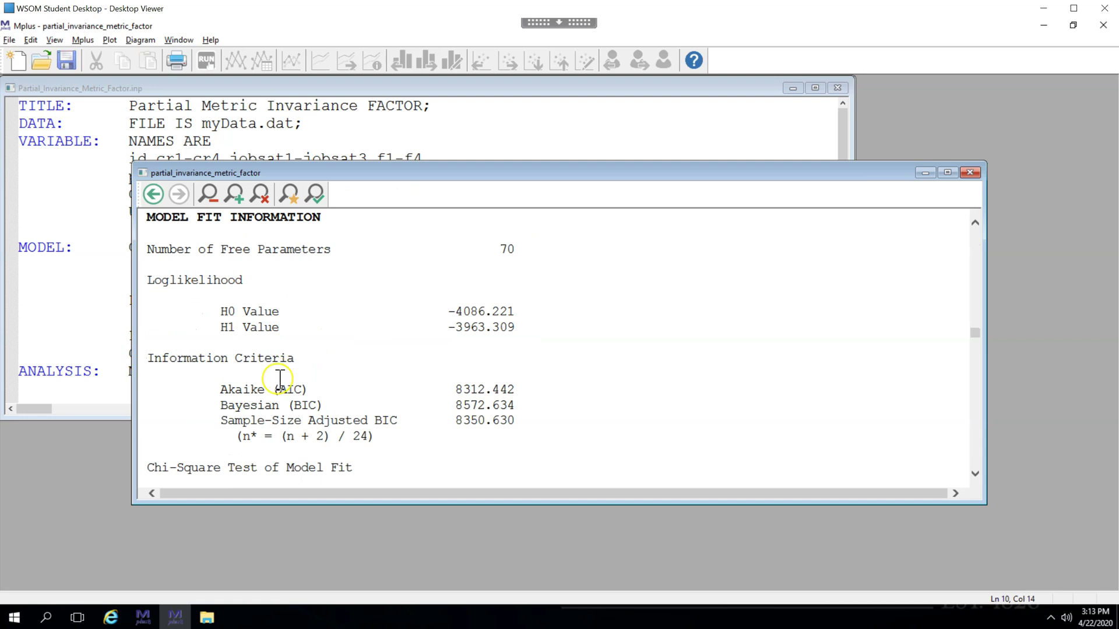
{"action": "scroll", "coordinate": [285, 379], "scroll_direction": "down", "scroll_amount": 2}
{"action": "left_click_drag", "start_coordinate": [464, 415], "coordinate": [519, 411]}
{"action": "key", "text": "ctrl+c"}
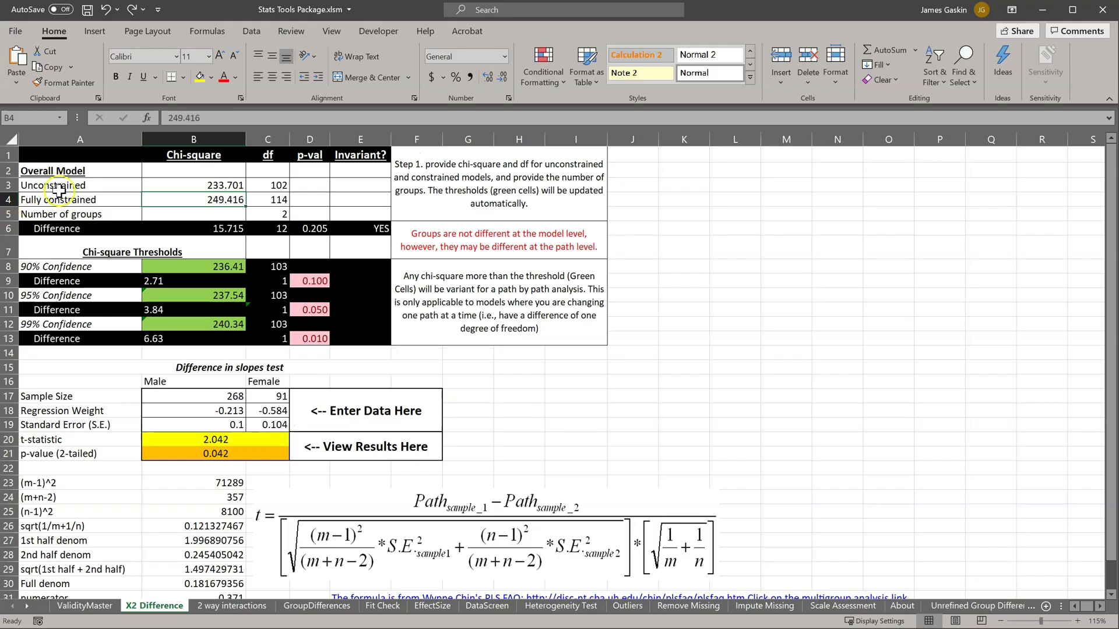
Step: Enter 245.824 in B4 and 110 df in C4 as the constrained values
{"action": "left_click", "coordinate": [204, 199]}
{"action": "key", "text": "ctrl+v"}
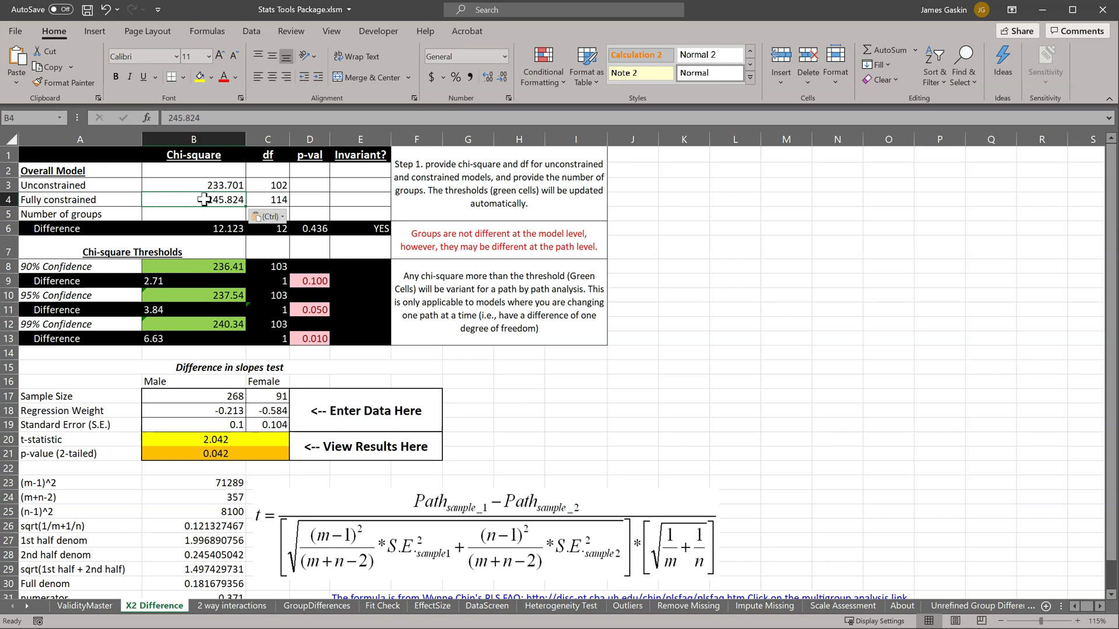
{"action": "left_click", "coordinate": [272, 199]}
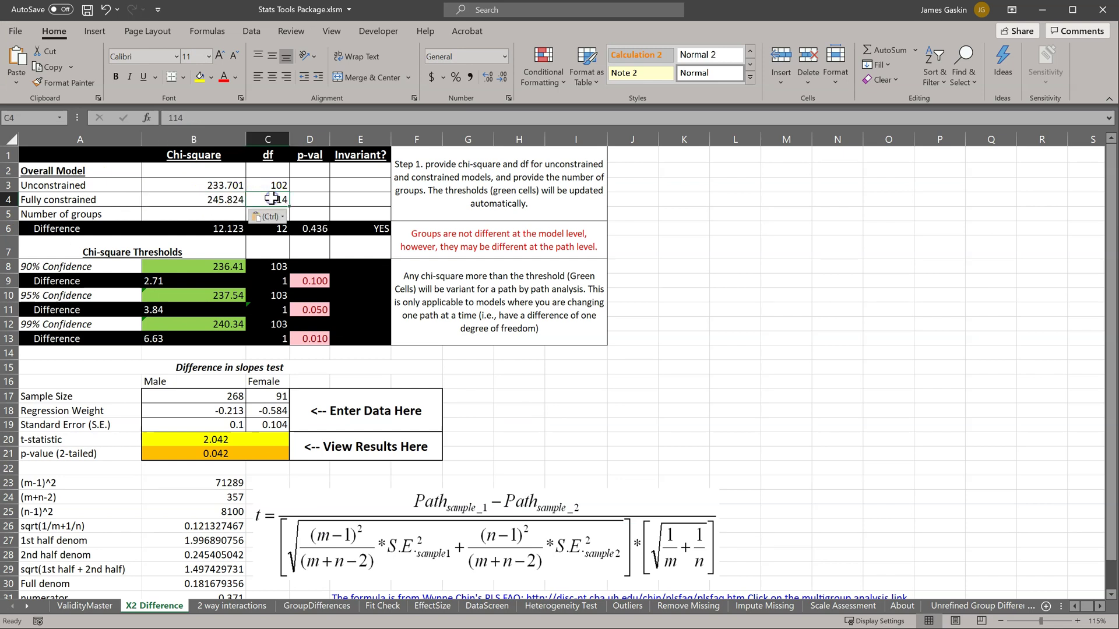
{"action": "key", "text": "alt+Tab"}
{"action": "key", "text": "alt+Tab"}
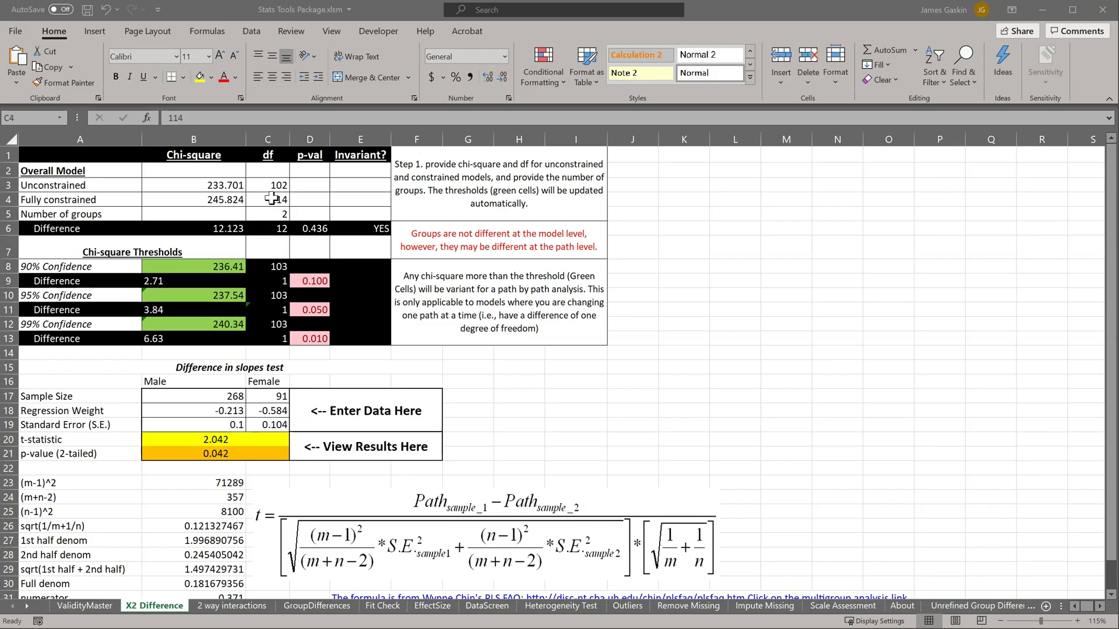
{"action": "type", "text": "110"}
{"action": "key", "text": "Return"}
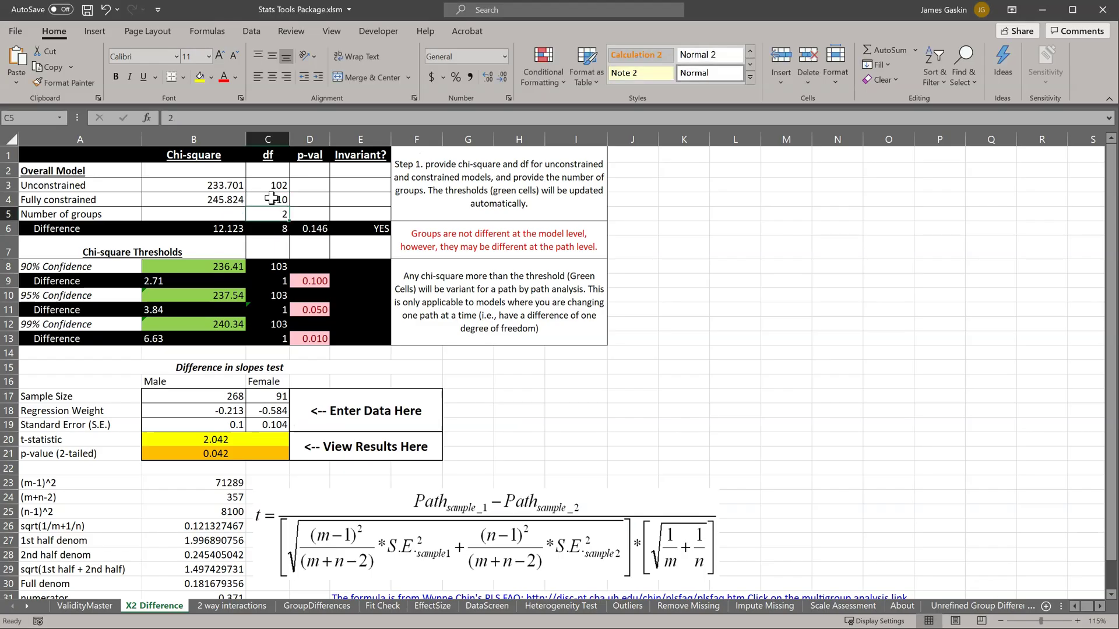
Step: Re-constrain the CR loadings and free the F loadings in the input file
{"action": "left_click", "coordinate": [323, 251]}
{"action": "key", "text": "alt+Tab"}
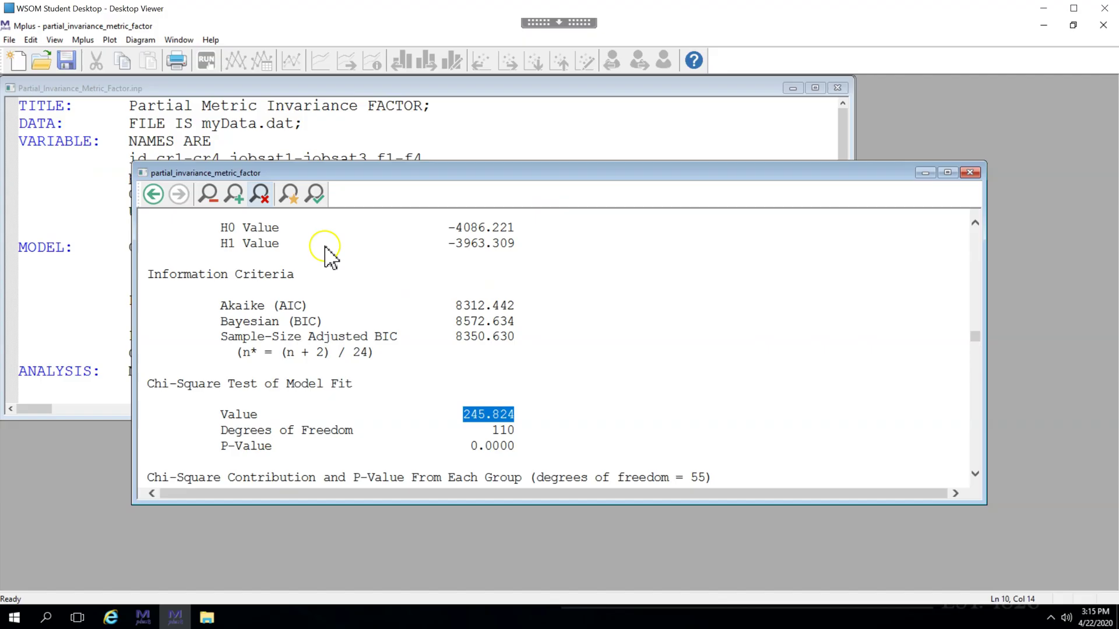
{"action": "key", "text": "ctrl+Tab"}
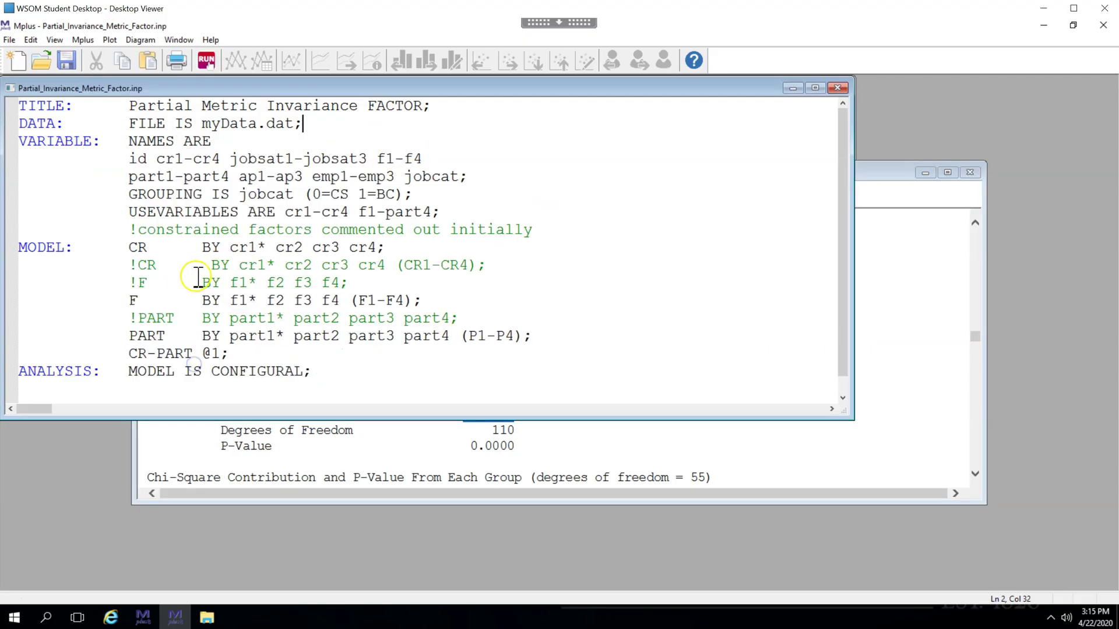
{"action": "left_click", "coordinate": [129, 251]}
{"action": "type", "text": "!CR"}
{"action": "key", "text": "Down"}
{"action": "key", "text": "BackSpace"}
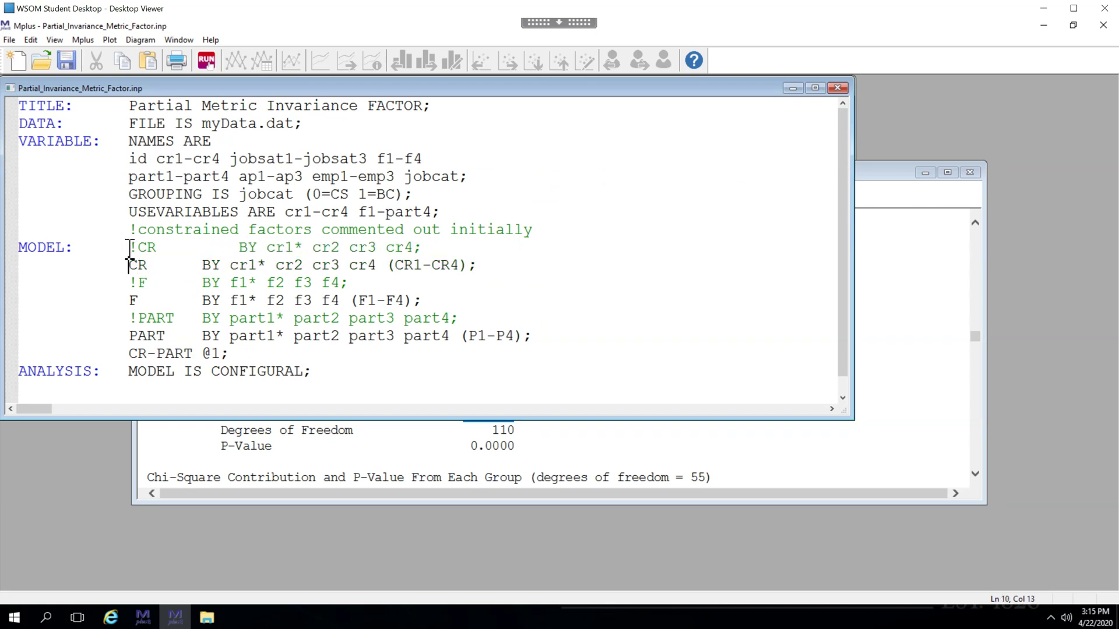
{"action": "key", "text": "Down"}
{"action": "key", "text": "Delete"}
{"action": "key", "text": "Down"}
{"action": "type", "text": "!"}
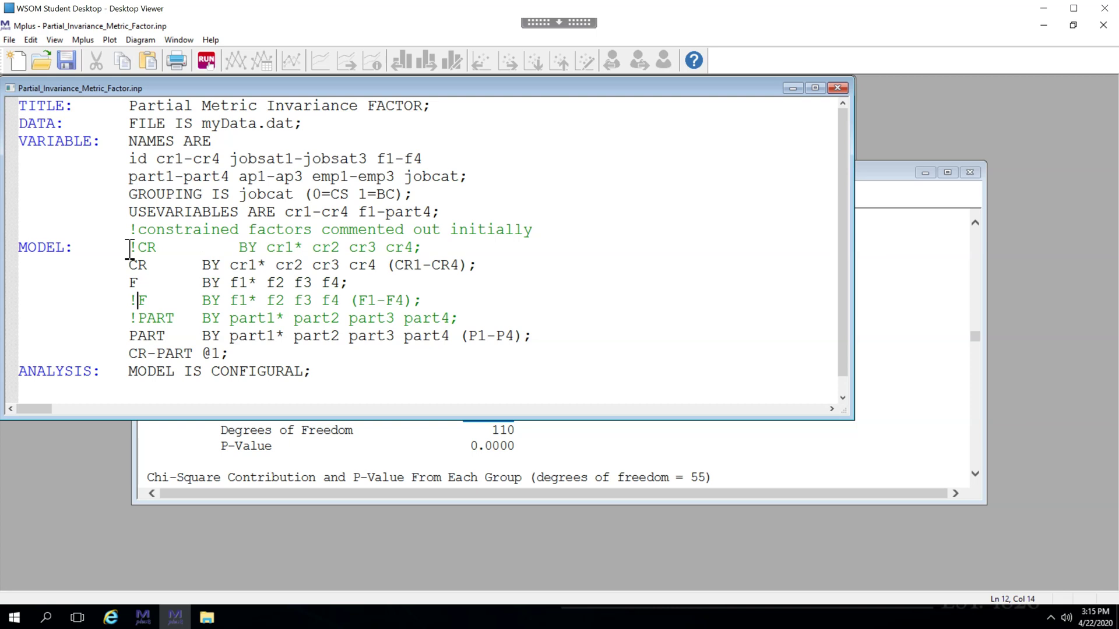
{"action": "left_click", "coordinate": [163, 342]}
Step: Run the F-freed model and paste its chi-square 247.675 into Excel cell B4
{"action": "key", "text": "alt+r"}
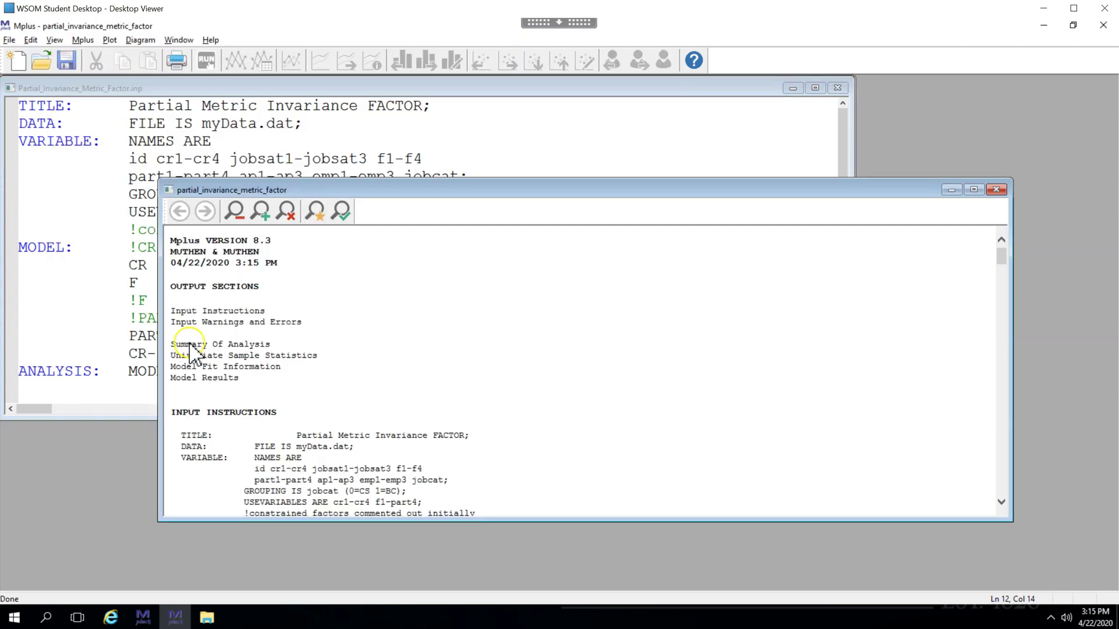
{"action": "left_click", "coordinate": [224, 367]}
{"action": "scroll", "coordinate": [273, 387], "scroll_direction": "up", "scroll_amount": 2}
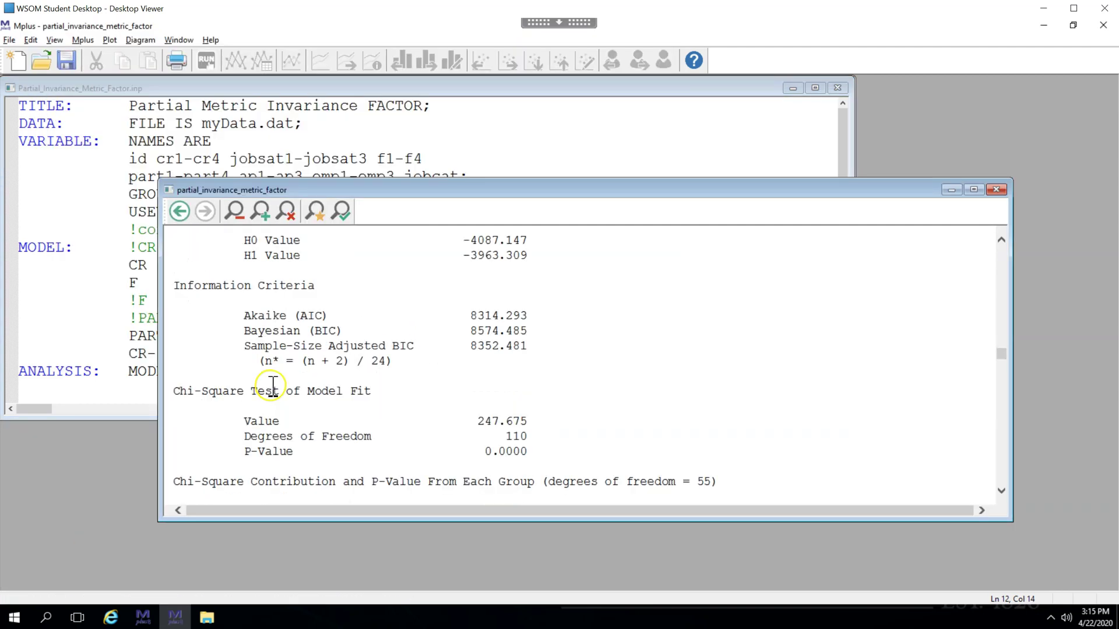
{"action": "left_click_drag", "start_coordinate": [475, 421], "coordinate": [528, 419]}
{"action": "key", "text": "ctrl+c"}
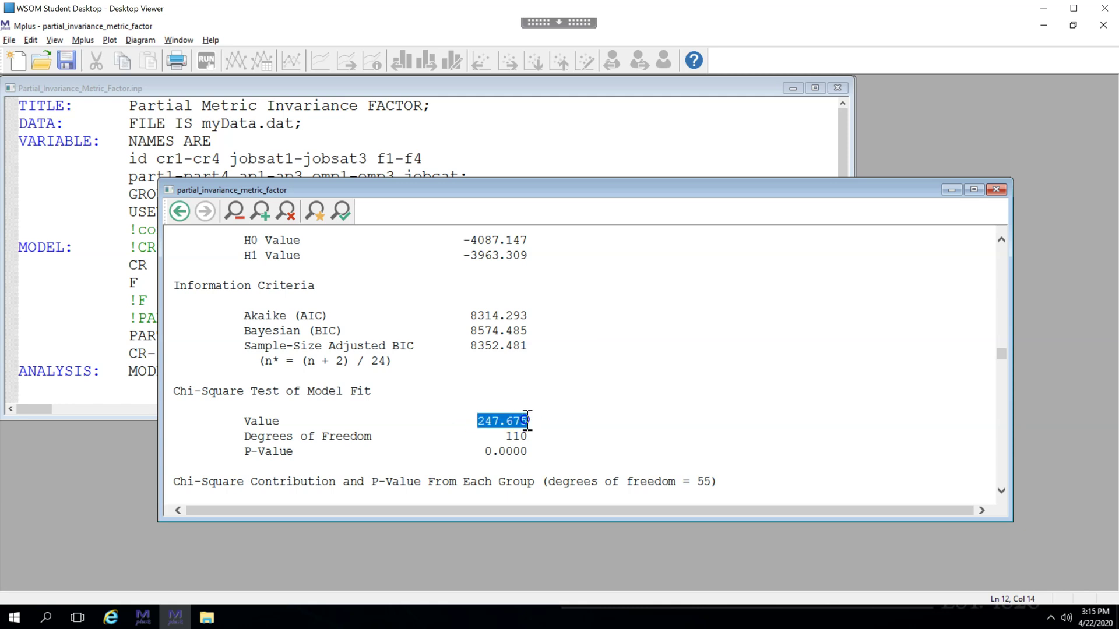
{"action": "key", "text": "alt+Tab"}
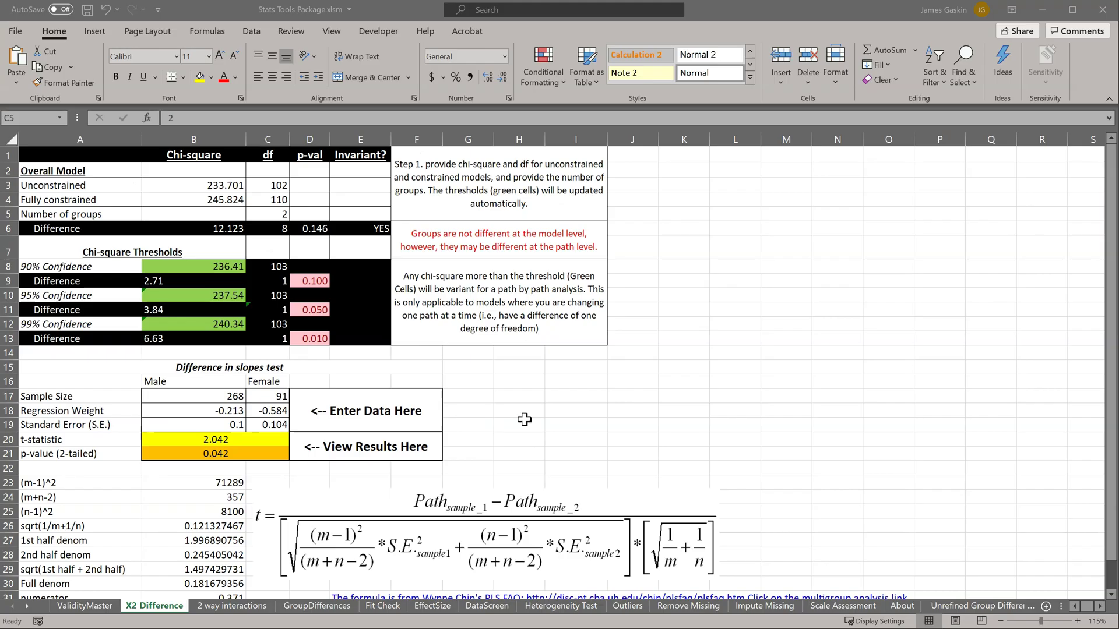
{"action": "left_click", "coordinate": [226, 200]}
{"action": "key", "text": "ctrl+v"}
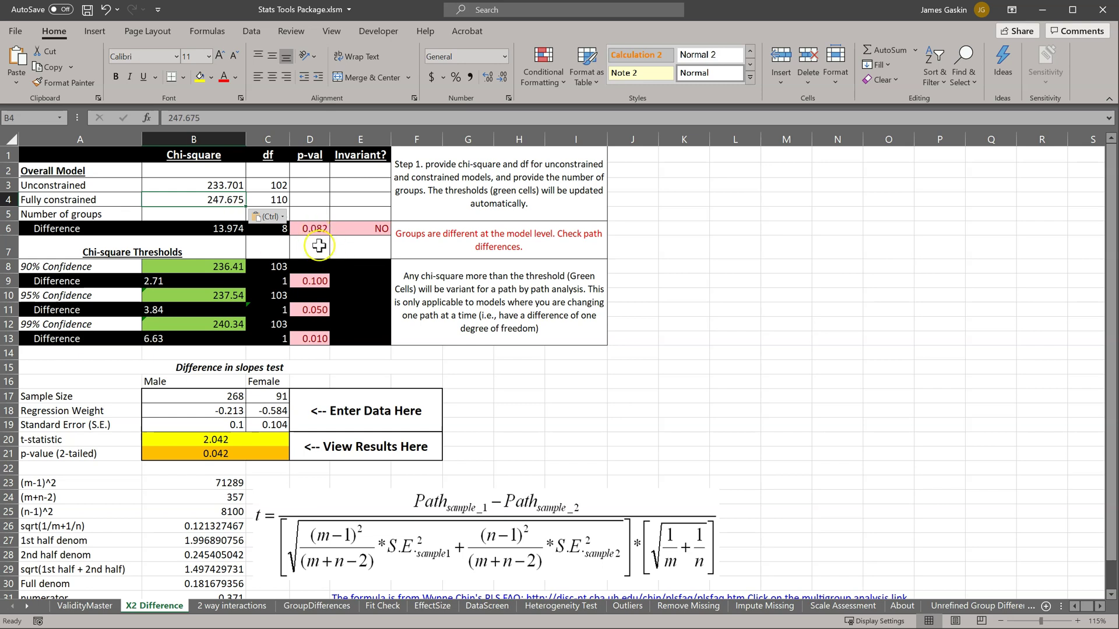
{"action": "key", "text": "alt+Tab"}
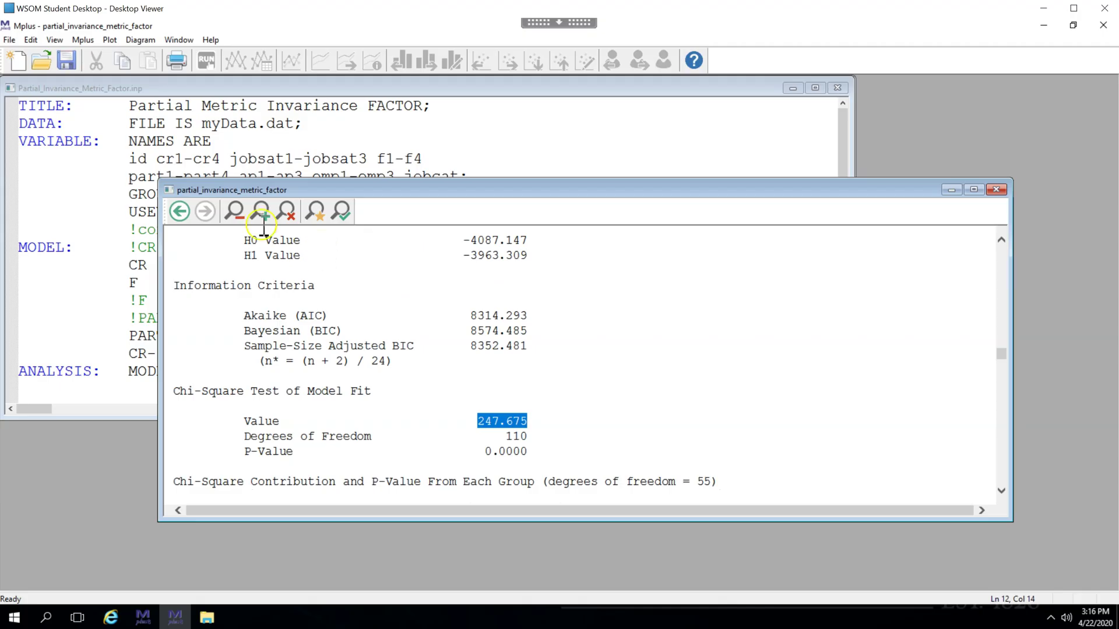
Step: Re-constrain the F loadings and free the PART loadings in the input file
{"action": "left_click", "coordinate": [133, 282]}
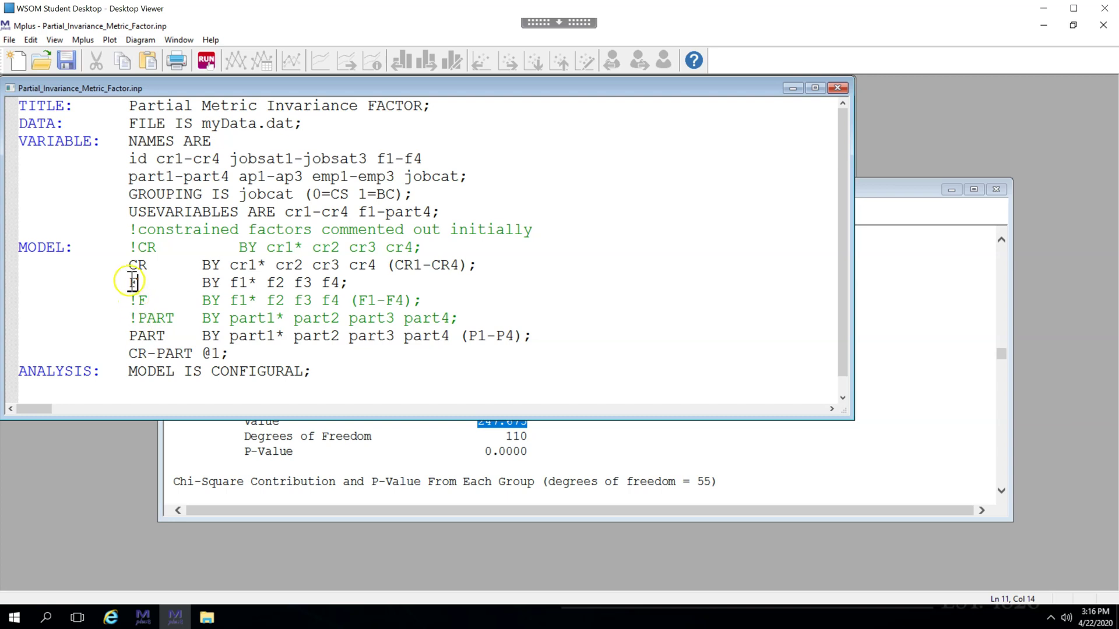
{"action": "type", "text": "!"}
{"action": "key", "text": "Down"}
{"action": "key", "text": "BackSpace"}
{"action": "key", "text": "Down"}
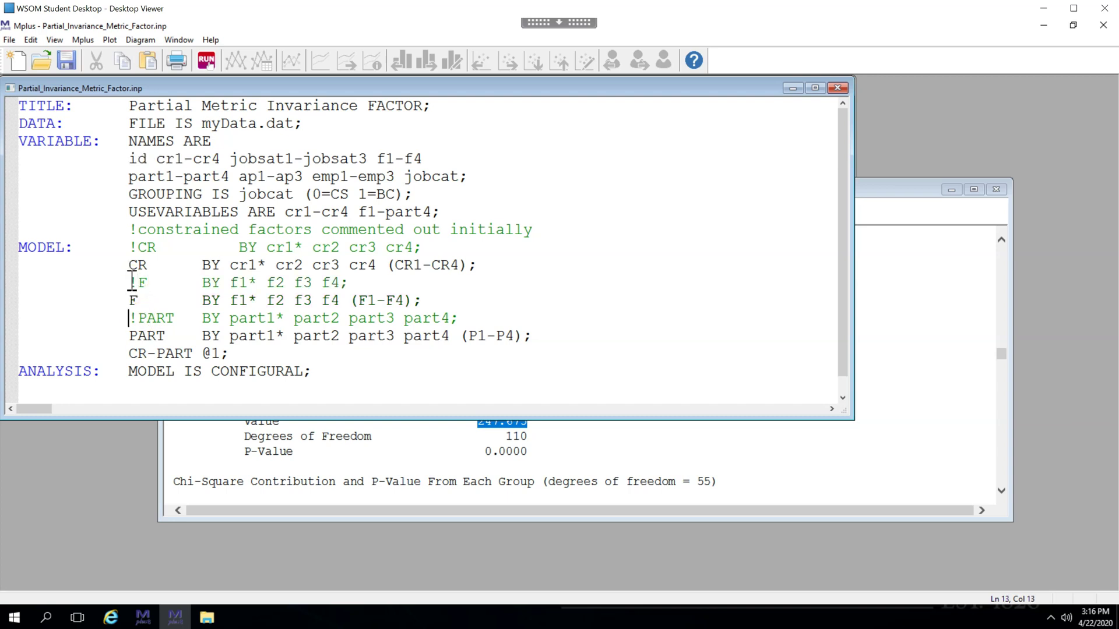
{"action": "key", "text": "Delete"}
{"action": "key", "text": "Down"}
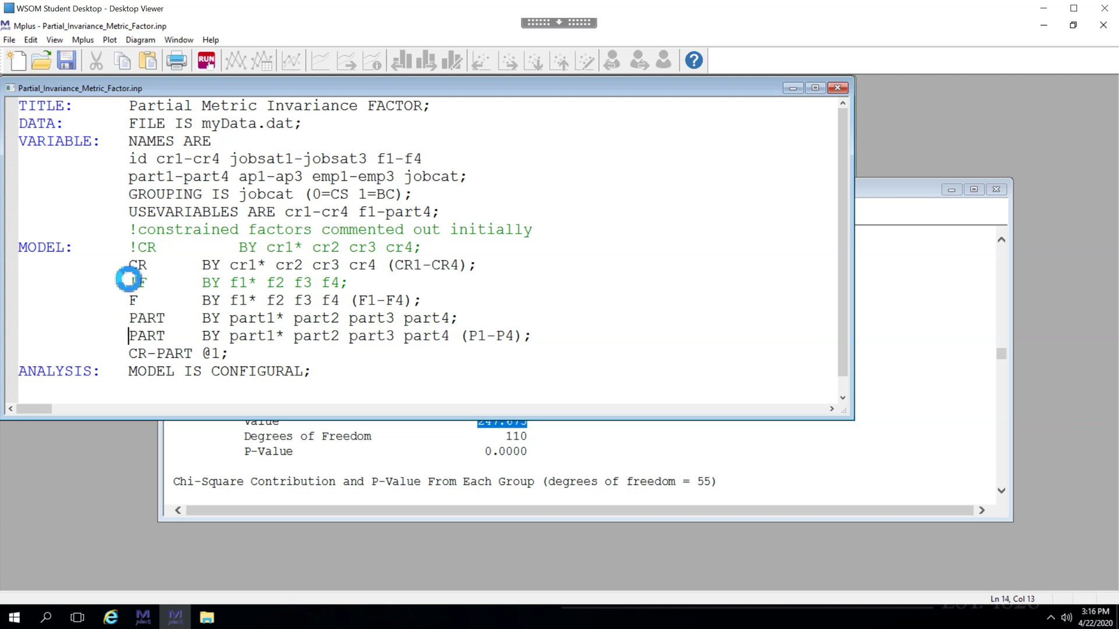
{"action": "type", "text": "!"}
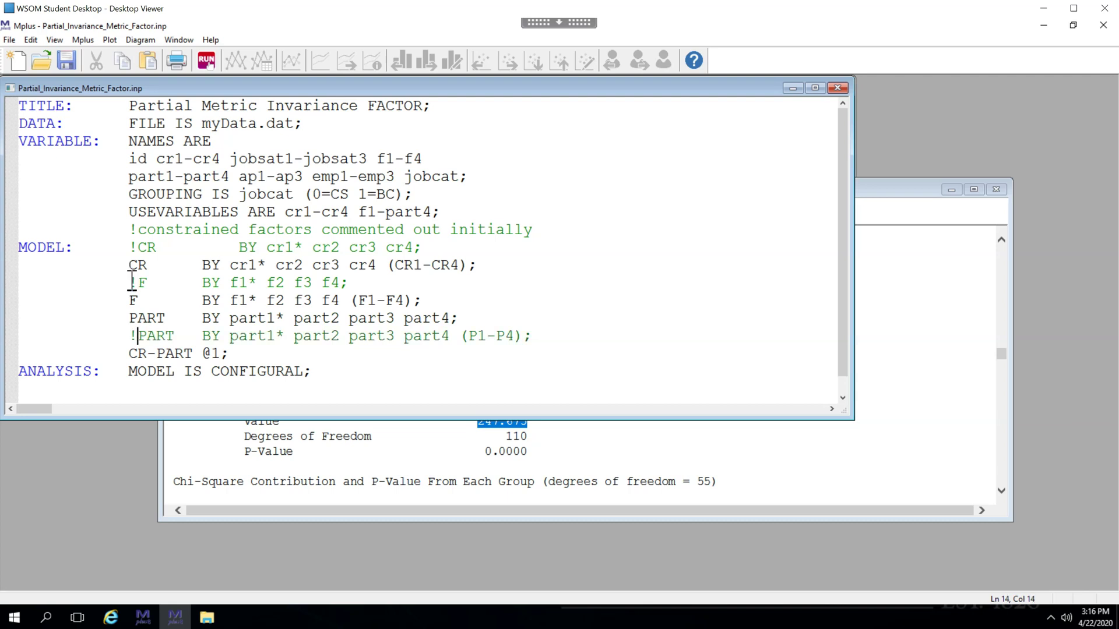
Step: Run the PART-freed model and select its chi-square value 238.976
{"action": "key", "text": "alt+r"}
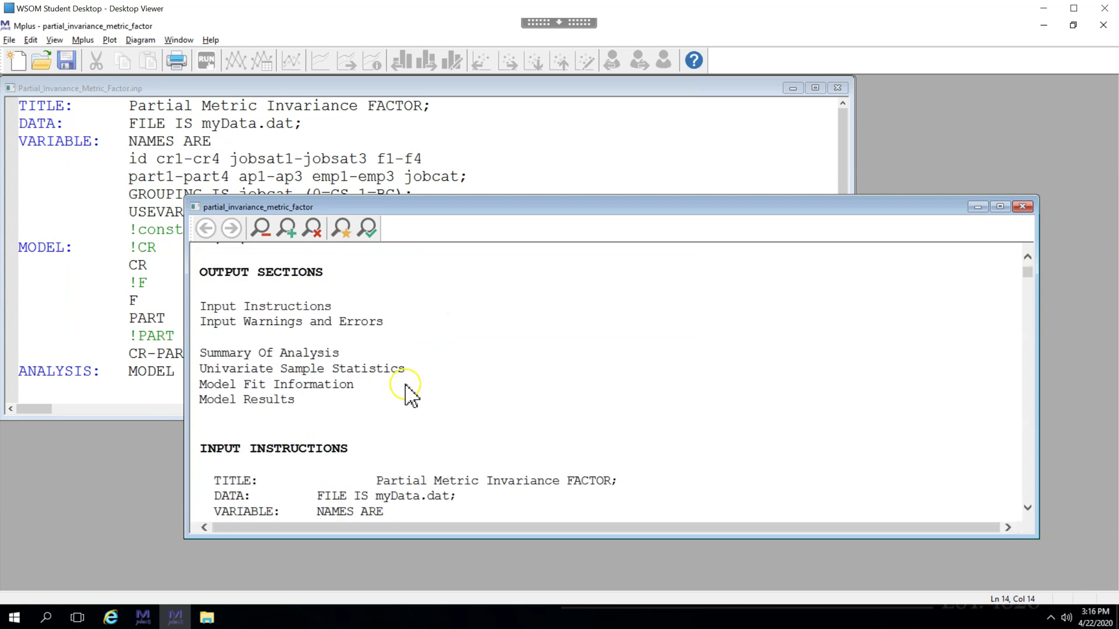
{"action": "left_click", "coordinate": [349, 385]}
{"action": "scroll", "coordinate": [365, 419], "scroll_direction": "down", "scroll_amount": 2}
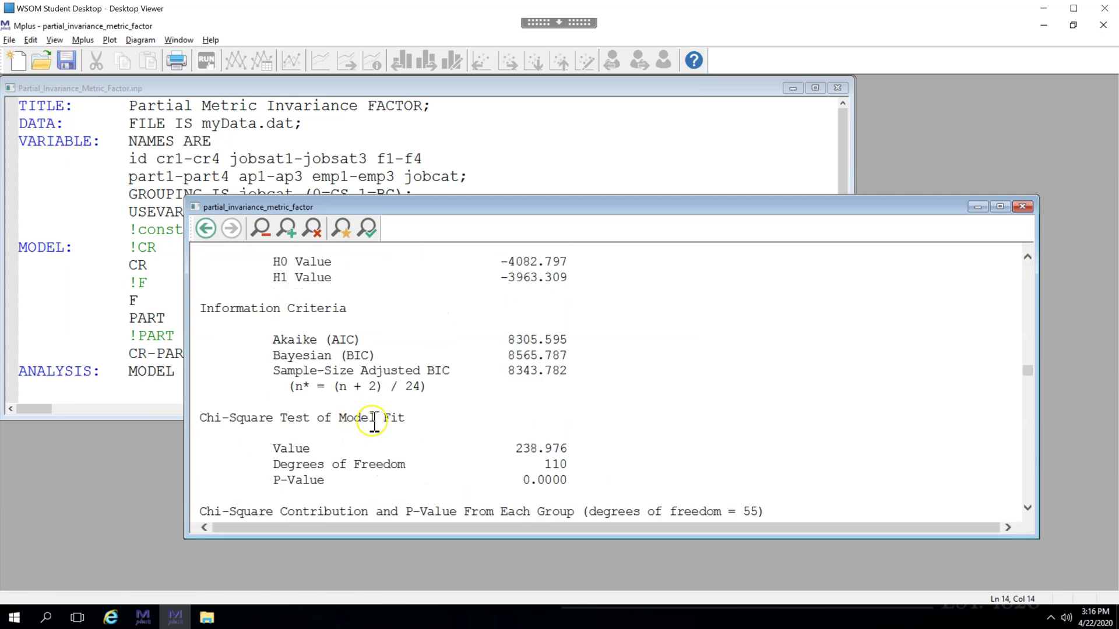
{"action": "left_click_drag", "start_coordinate": [515, 448], "coordinate": [567, 448]}
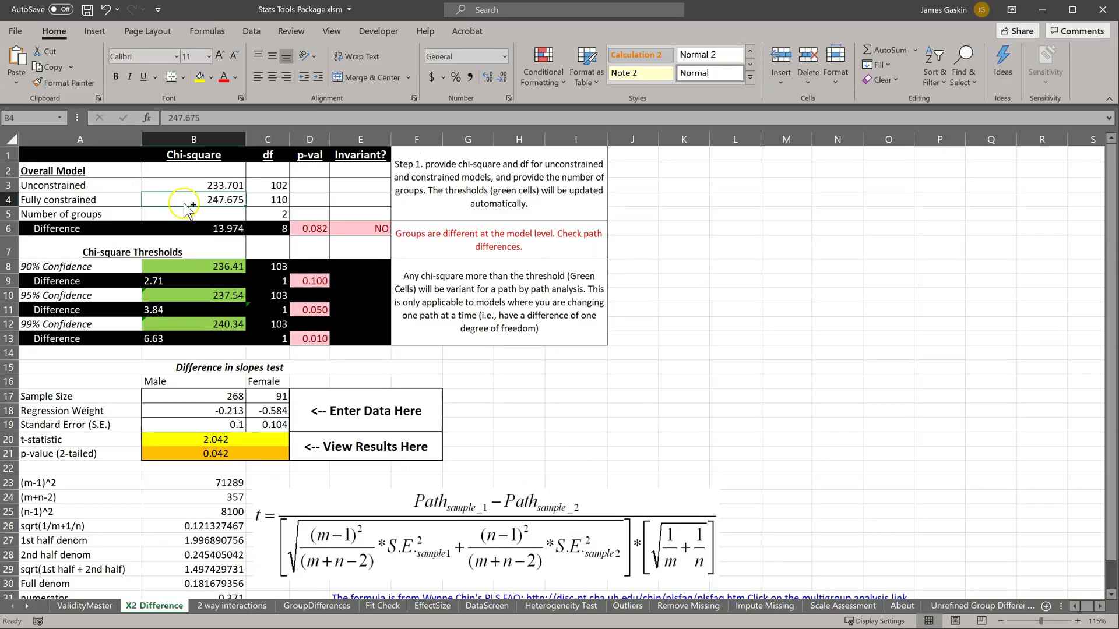
Step: Paste 238.976 into B4 and check the D6 p-value of 0.728
{"action": "type", "text": "238.976"}
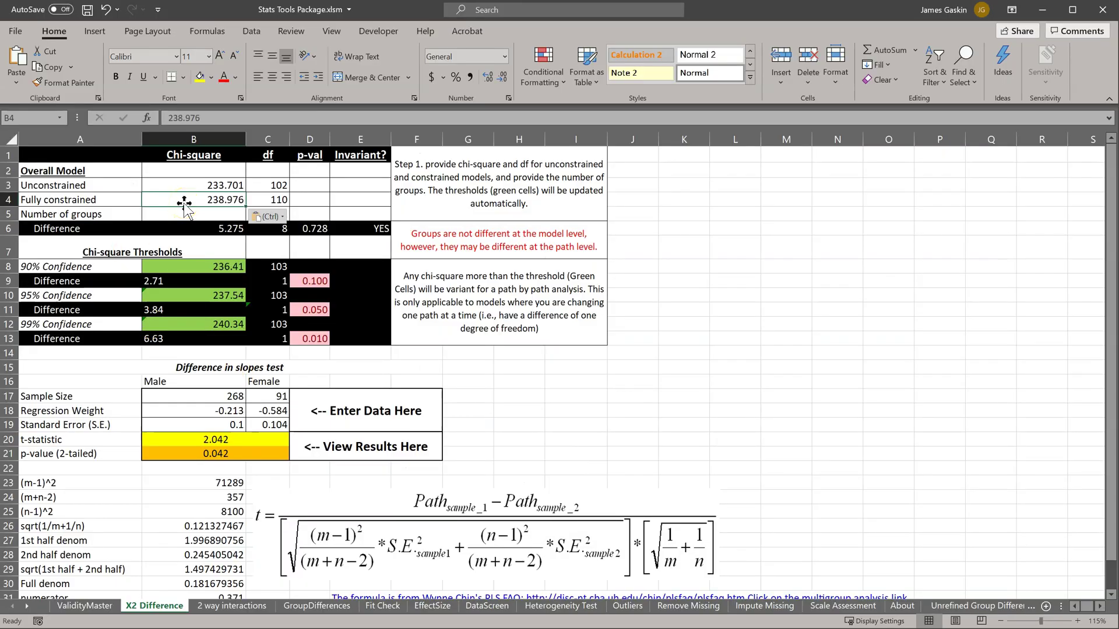
{"action": "left_click", "coordinate": [318, 228]}
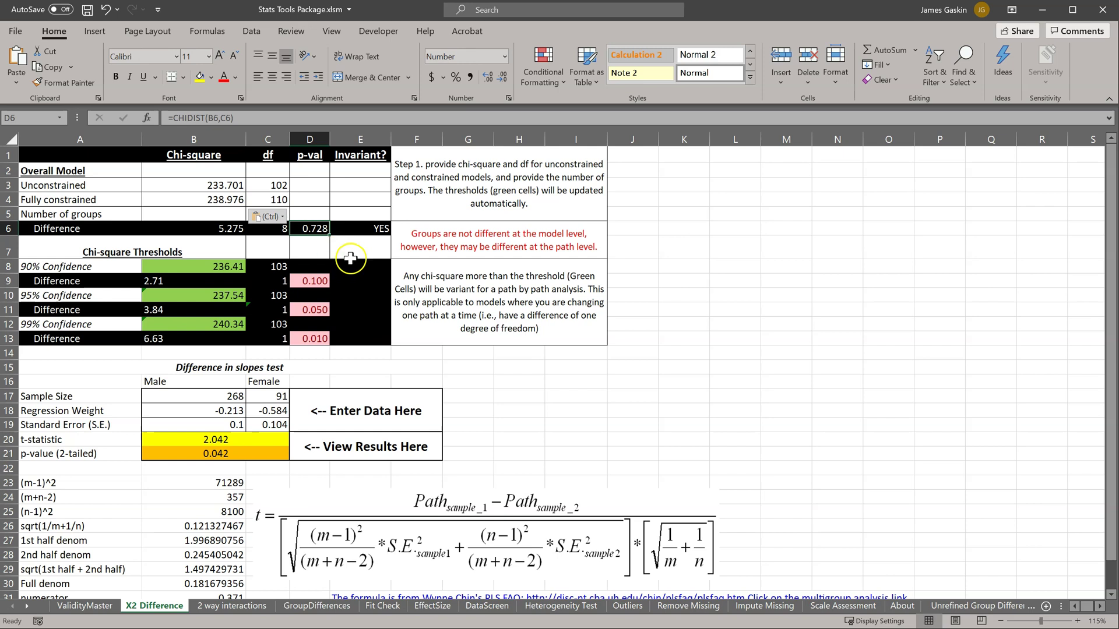